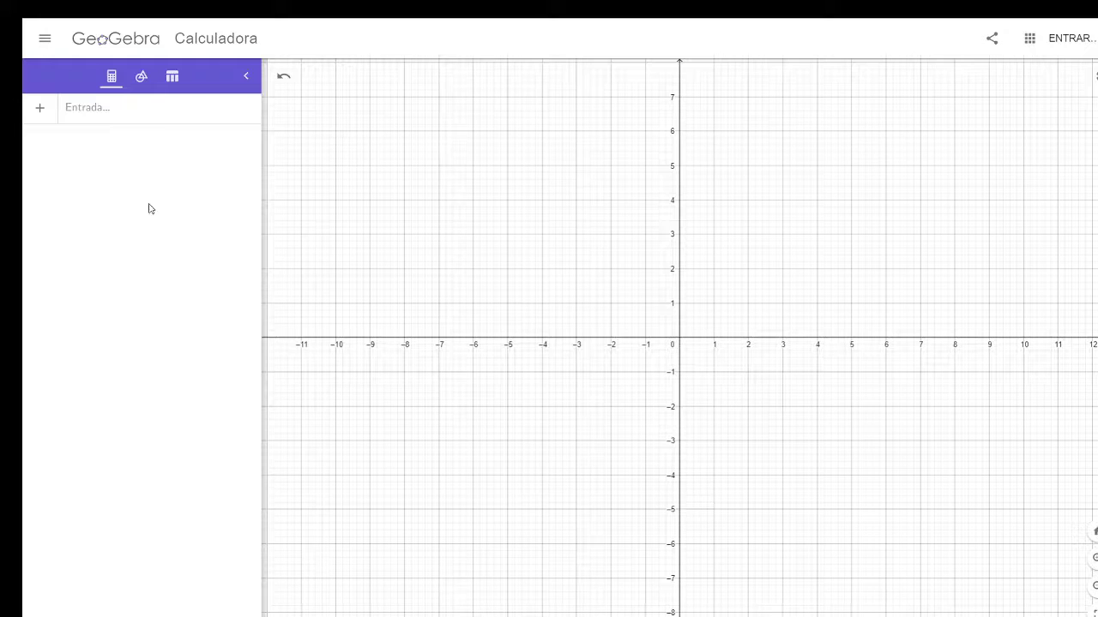
# Enter the equation y = x + 3 to plot it as a line.
pyautogui.click(94, 110)
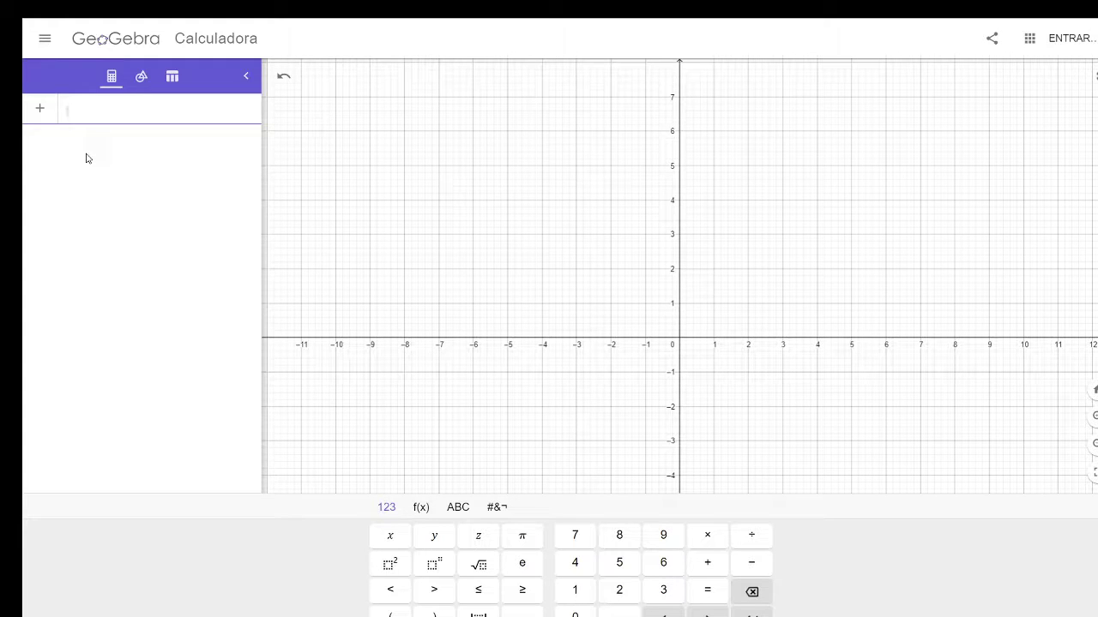
pyautogui.write('y = x ')
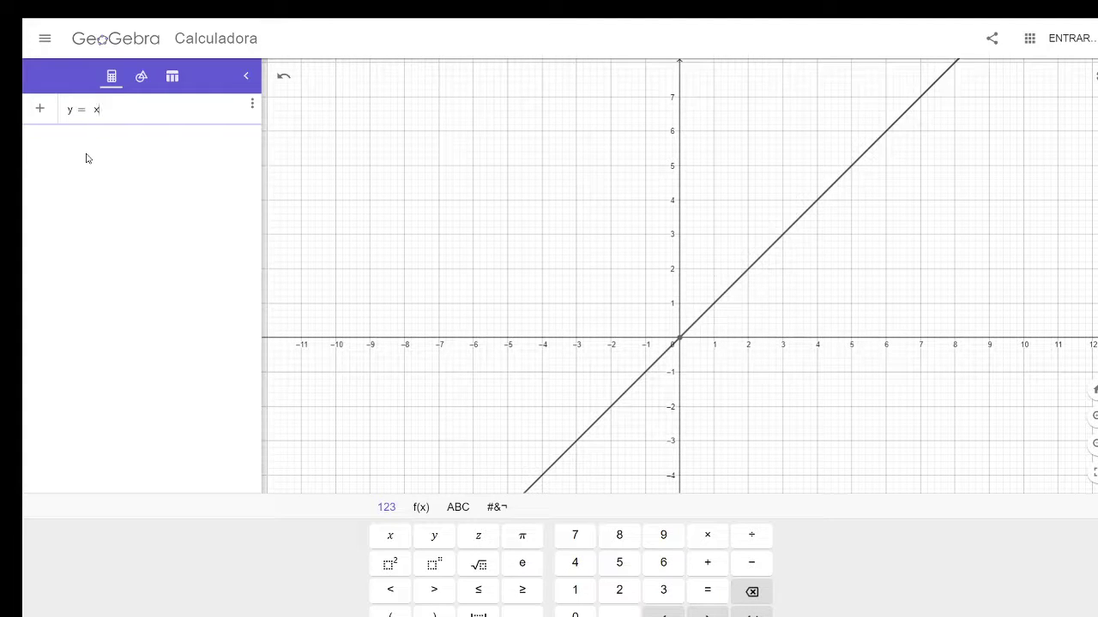
pyautogui.write('+ 3')
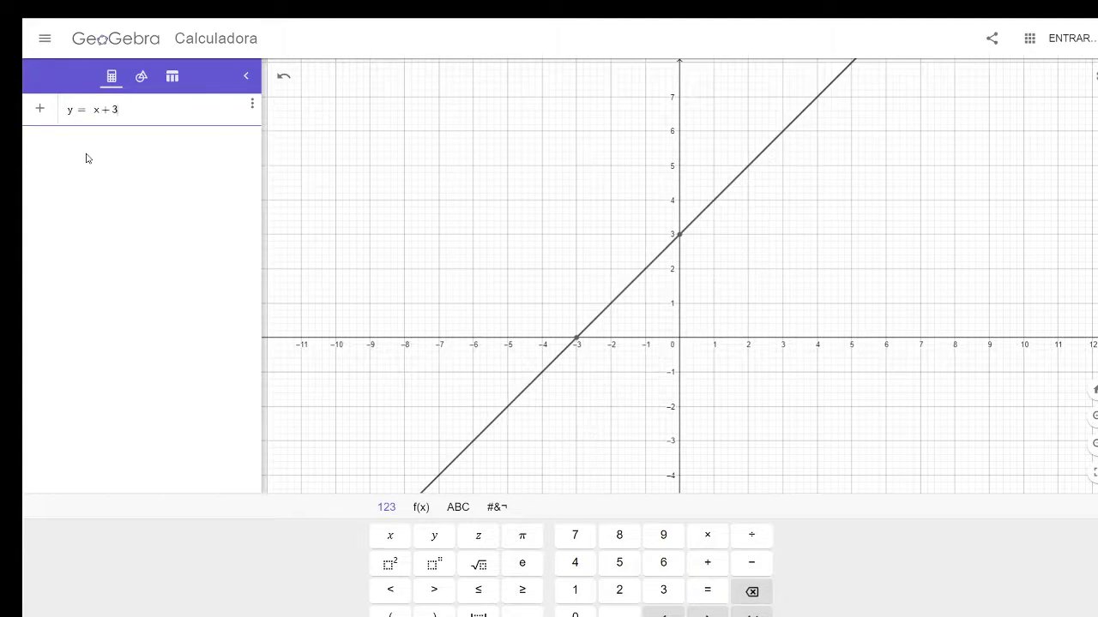
pyautogui.press('Return')
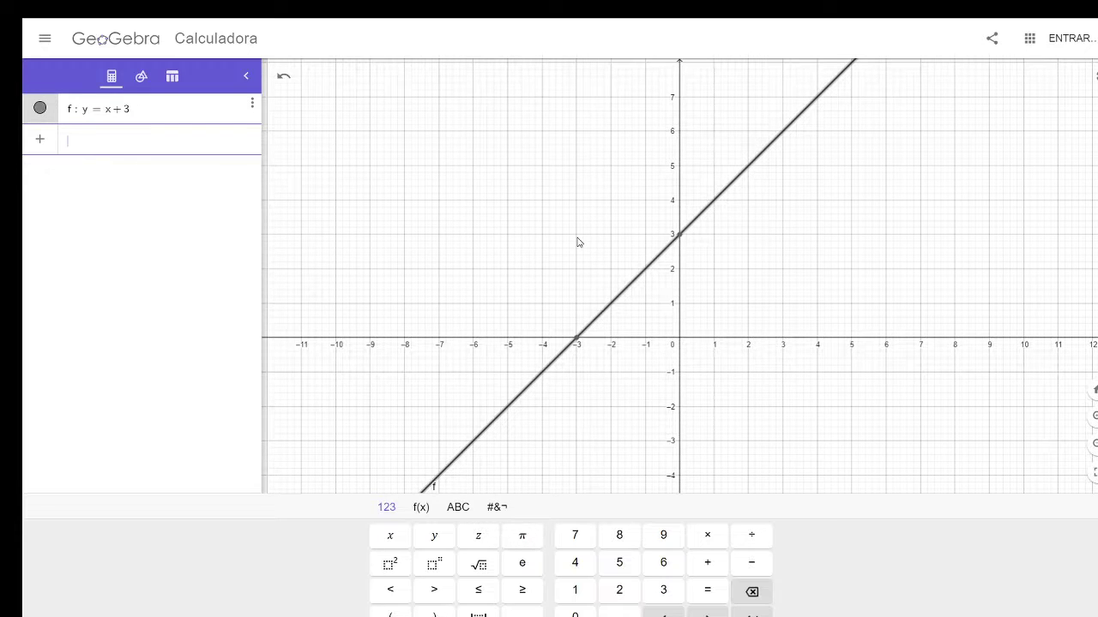
# Examine the plotted line y = x + 3 at different scales, including its axis crossings and the first quadrant.
pyautogui.scroll(-3, 578, 242)
pyautogui.scroll(5, 578, 242)
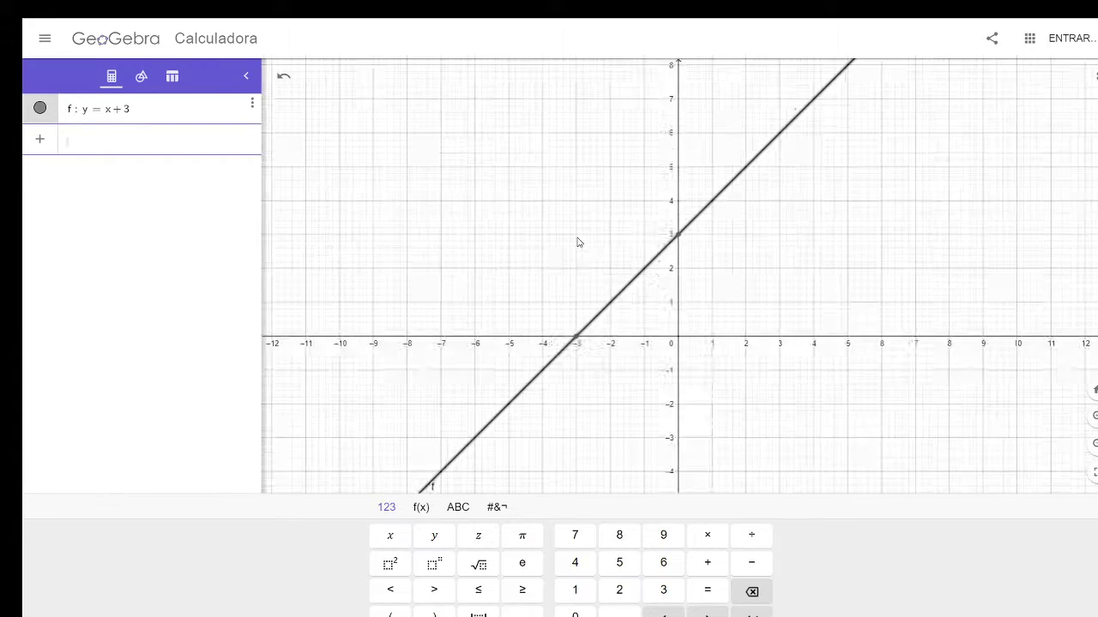
pyautogui.scroll(2, 578, 242)
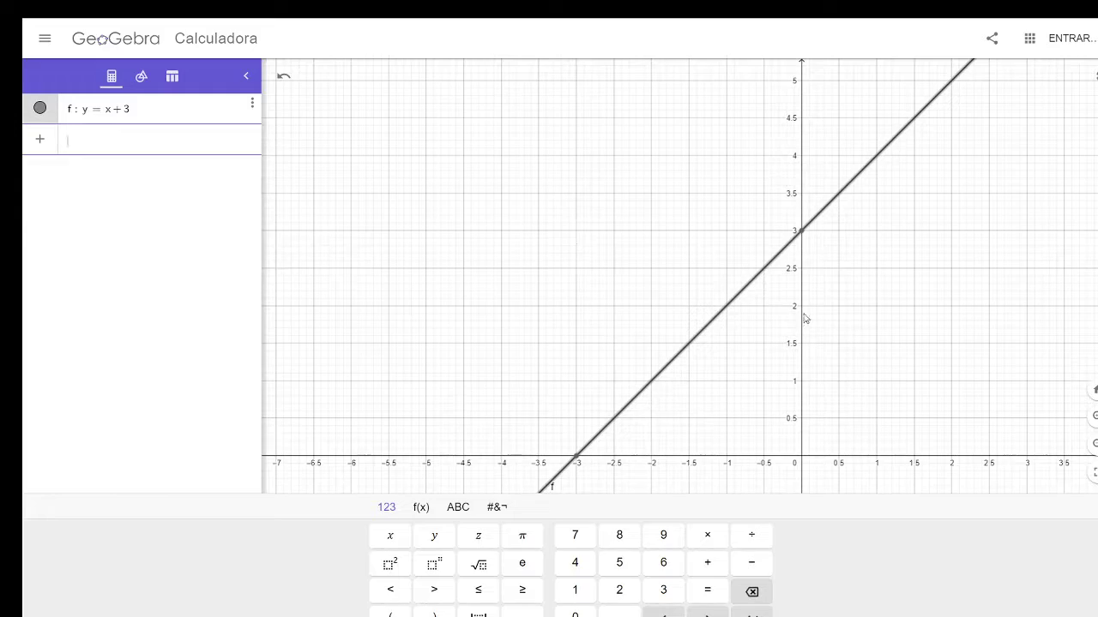
pyautogui.scroll(-3, 809, 318)
pyautogui.click(903, 379)
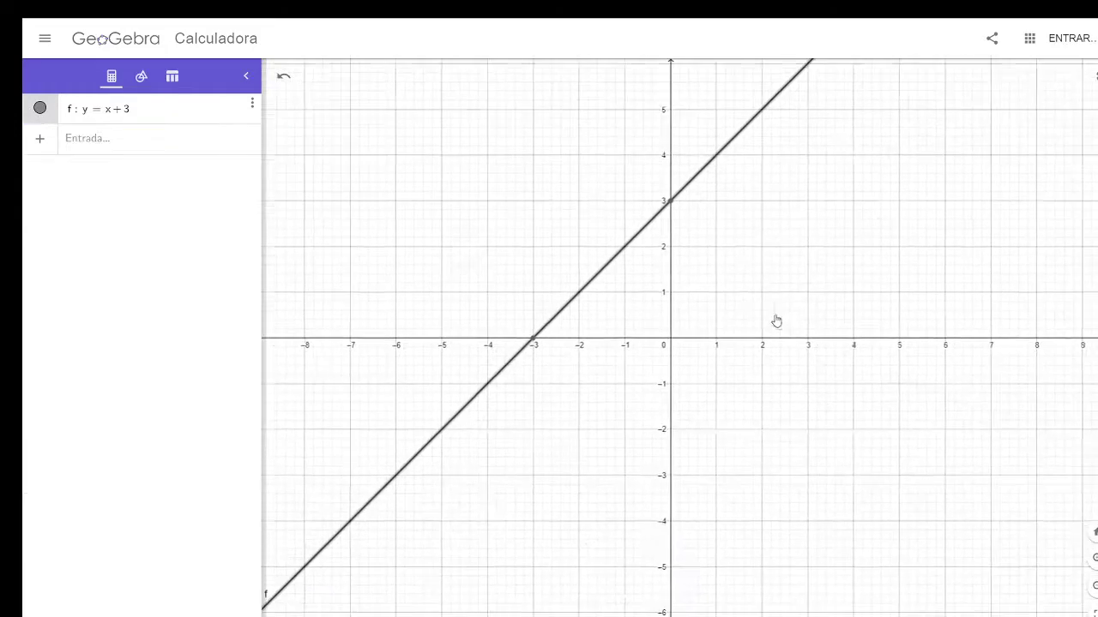
pyautogui.scroll(-3, 695, 368)
pyautogui.scroll(-2, 695, 367)
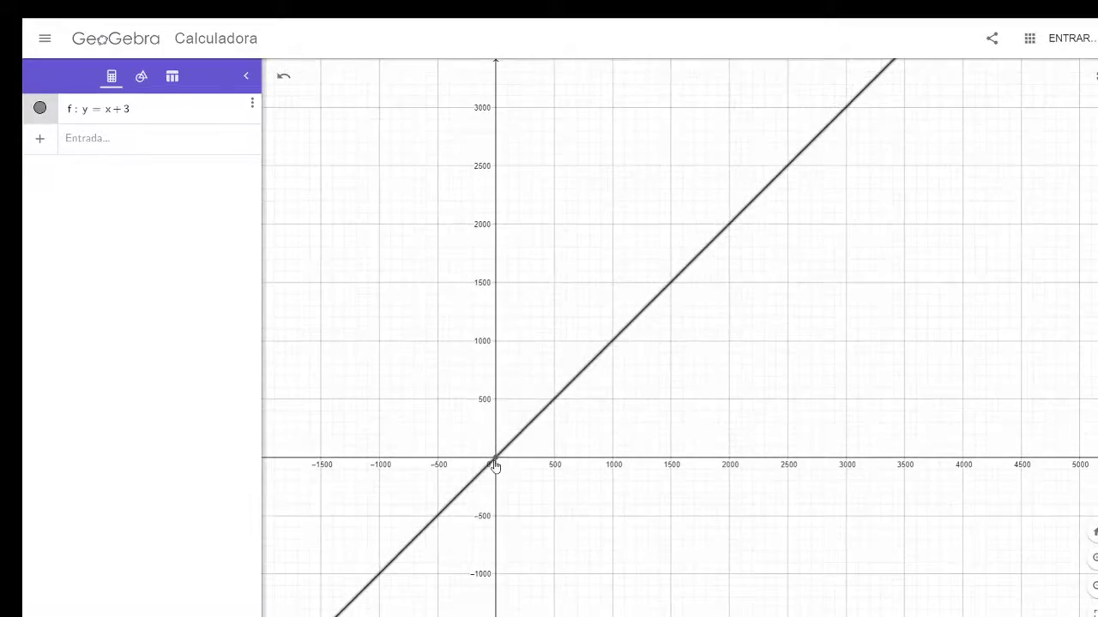
pyautogui.scroll(4, 495, 466)
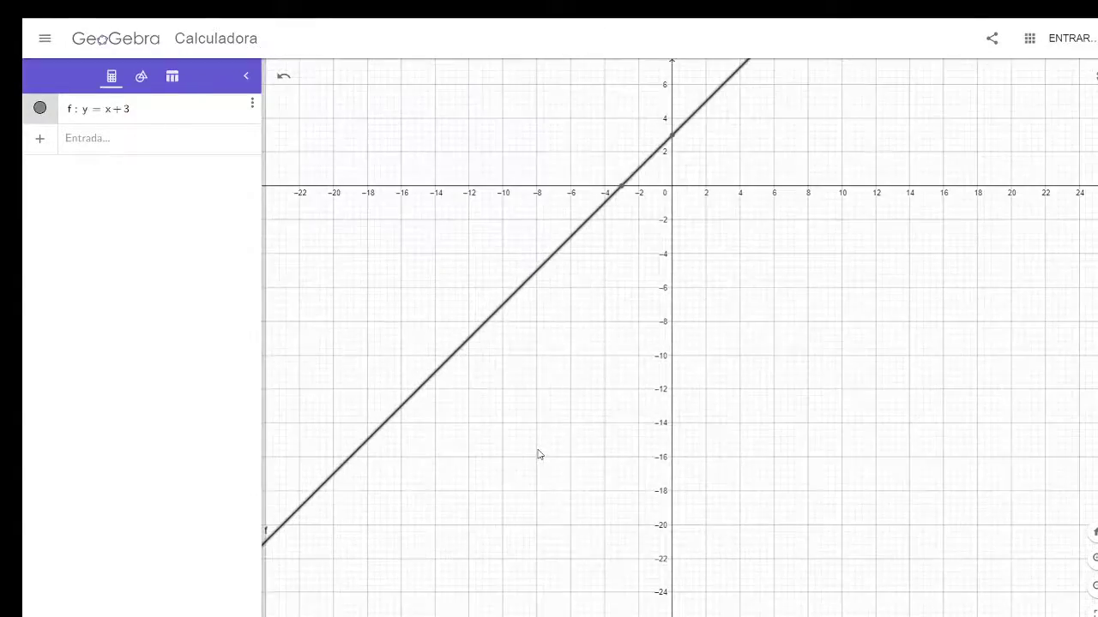
pyautogui.scroll(3, 549, 455)
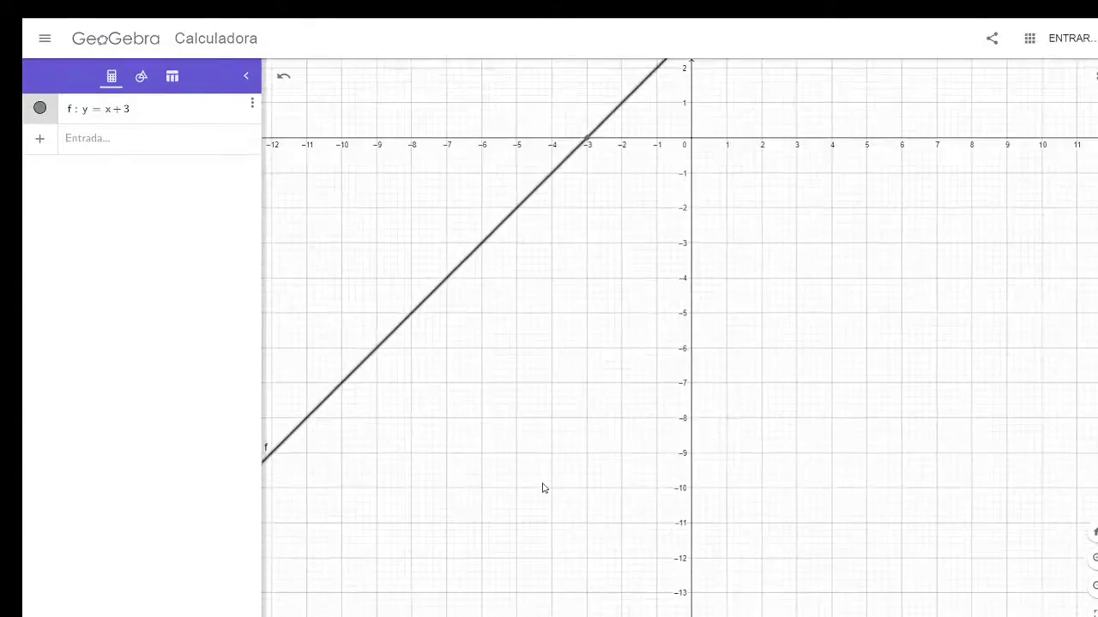
pyautogui.moveTo(579, 332); pyautogui.dragTo(544, 534)
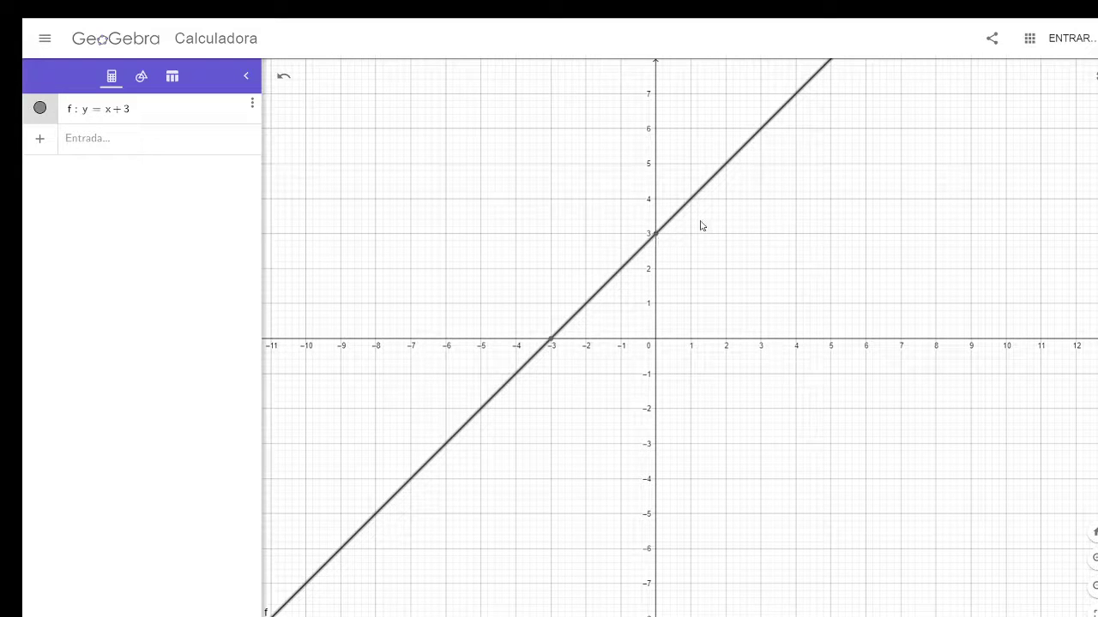
pyautogui.scroll(2, 521, 410)
pyautogui.scroll(3, 520, 409)
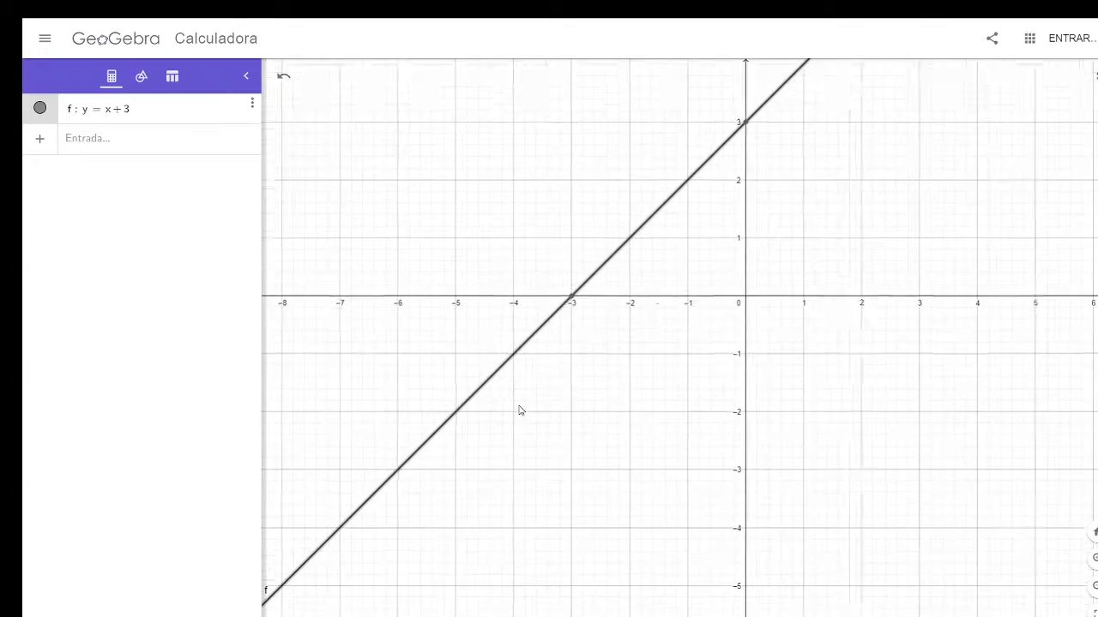
pyautogui.scroll(-2, 652, 343)
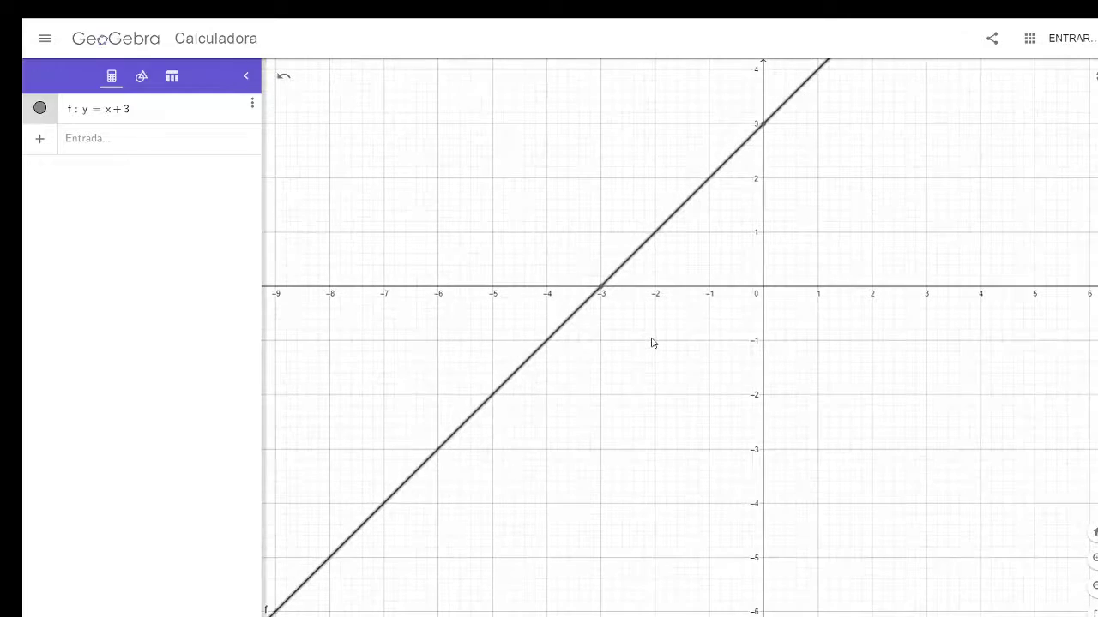
pyautogui.moveTo(923, 385); pyautogui.dragTo(737, 482)
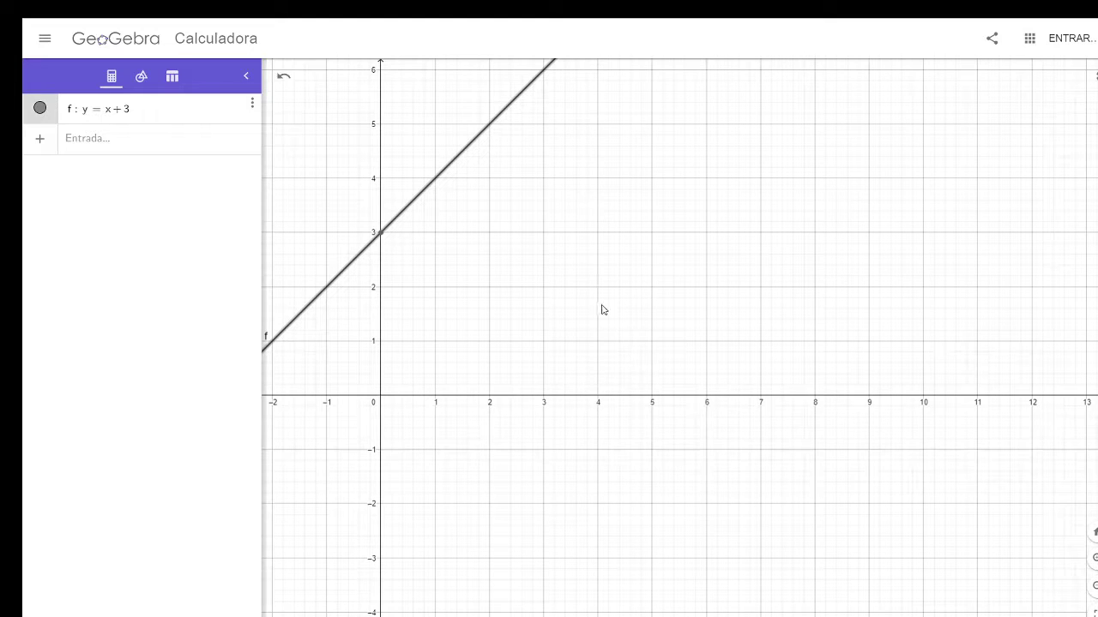
pyautogui.moveTo(674, 216); pyautogui.dragTo(666, 318)
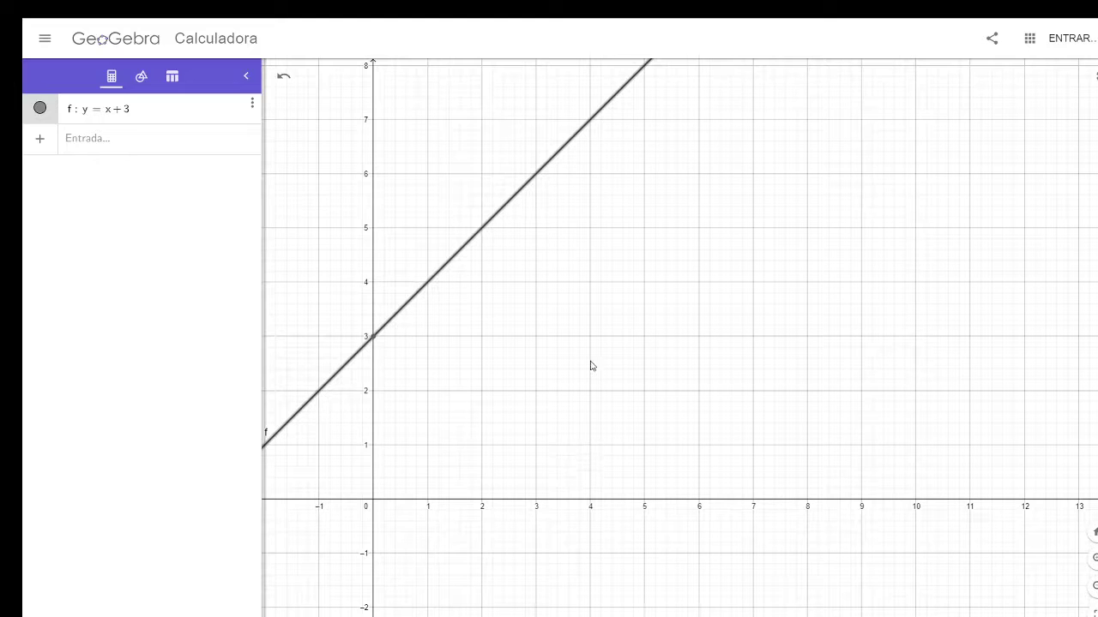
# Display the value alongside the name in the label of the line y = x + 3.
pyautogui.click(591, 122)
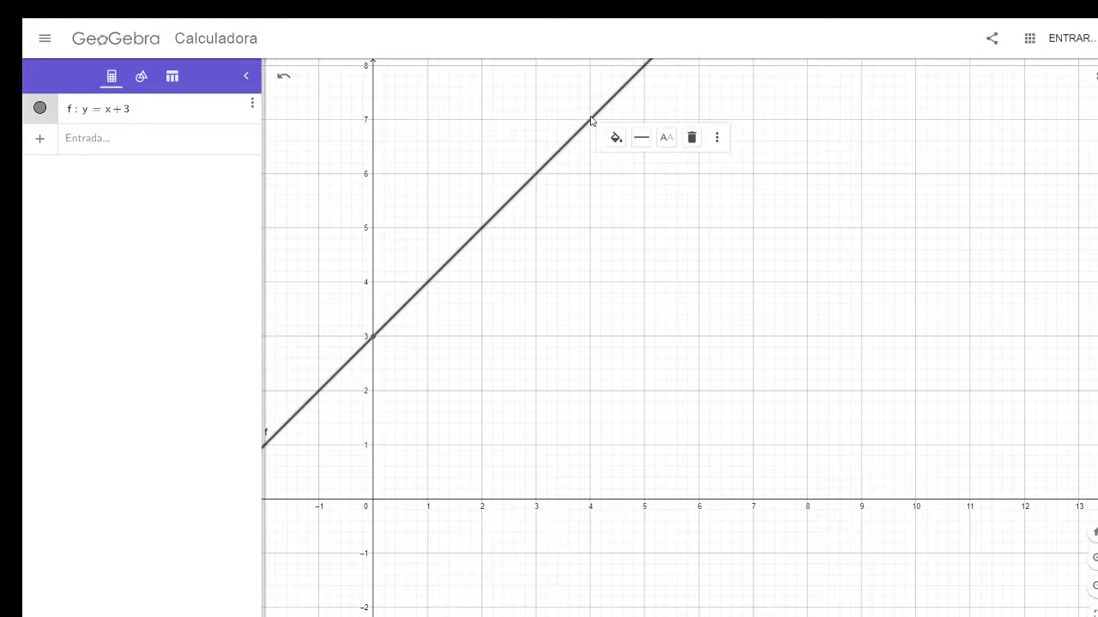
pyautogui.click(588, 123)
pyautogui.click(591, 126)
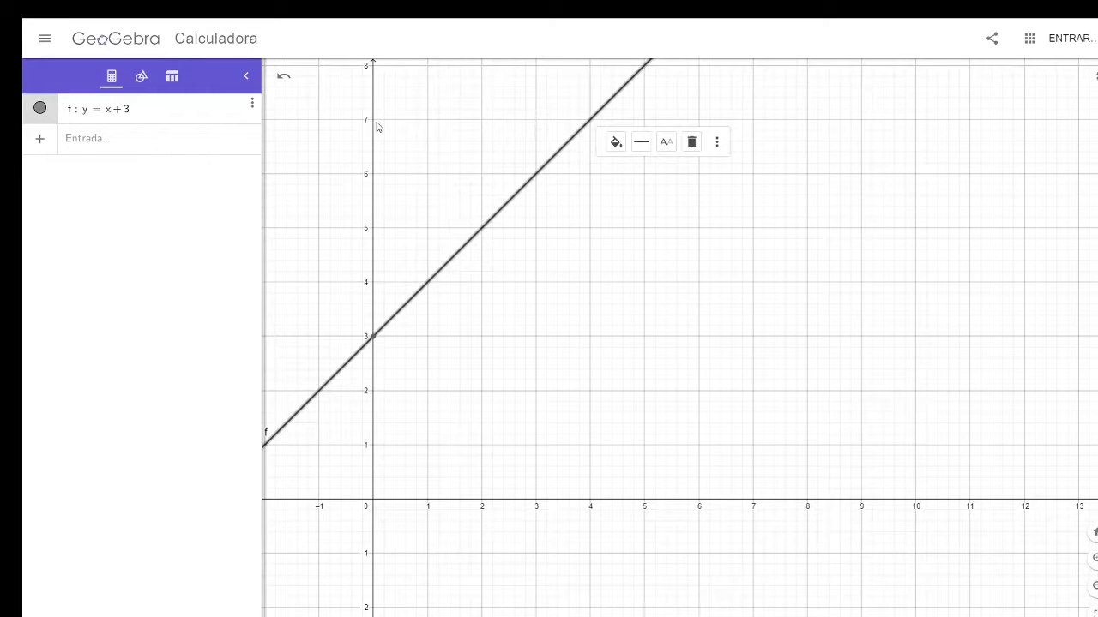
pyautogui.click(668, 142)
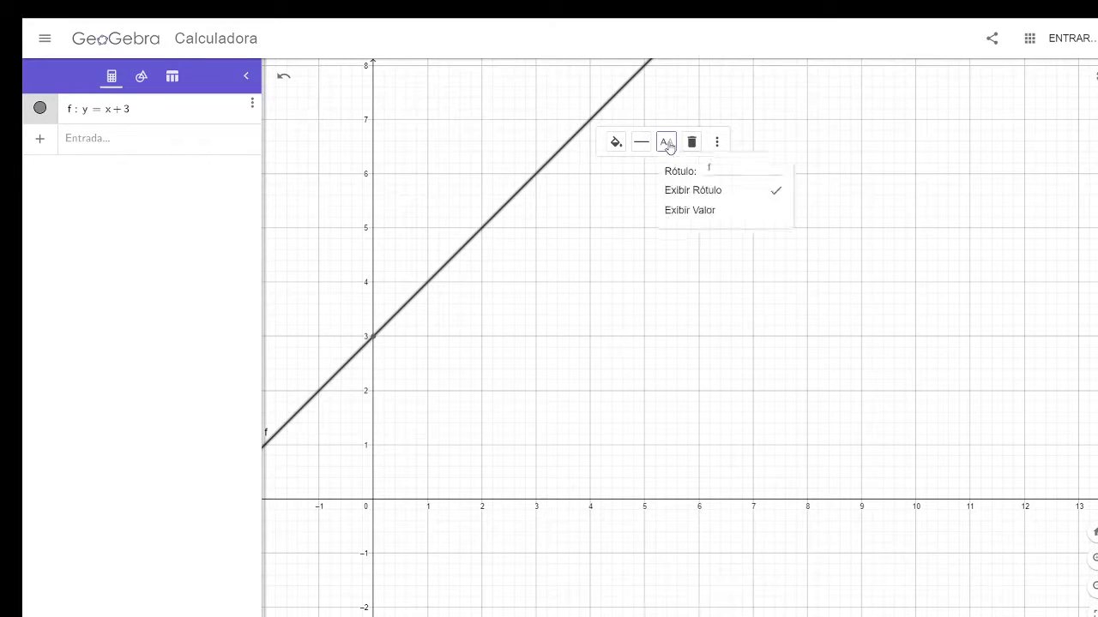
pyautogui.click(694, 211)
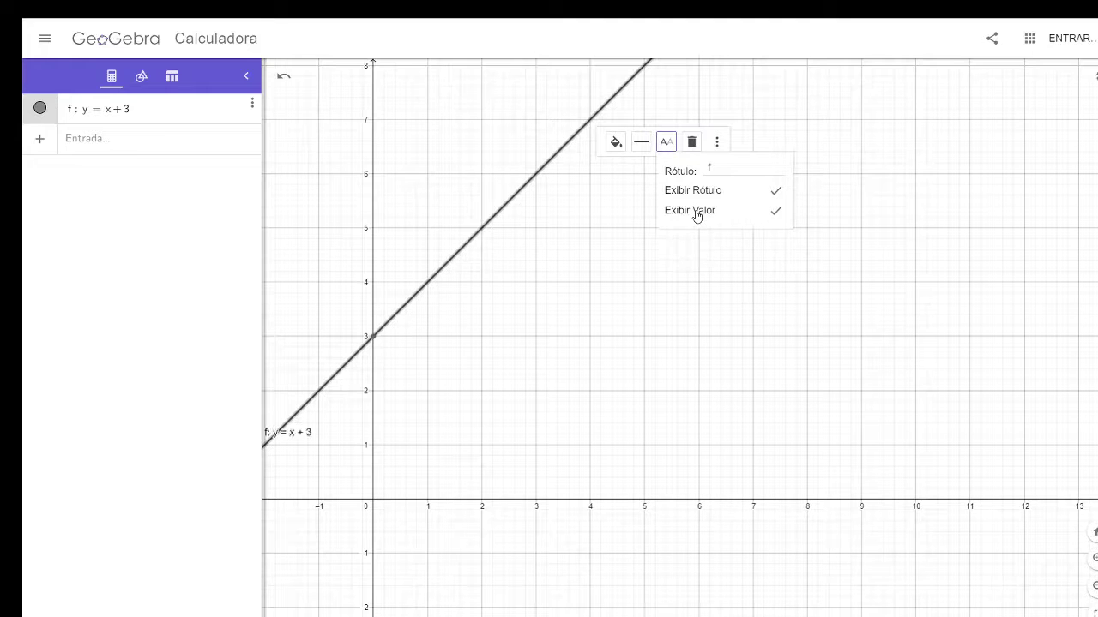
# Change the colour of the line y = x + 3 to red.
pyautogui.click(590, 122)
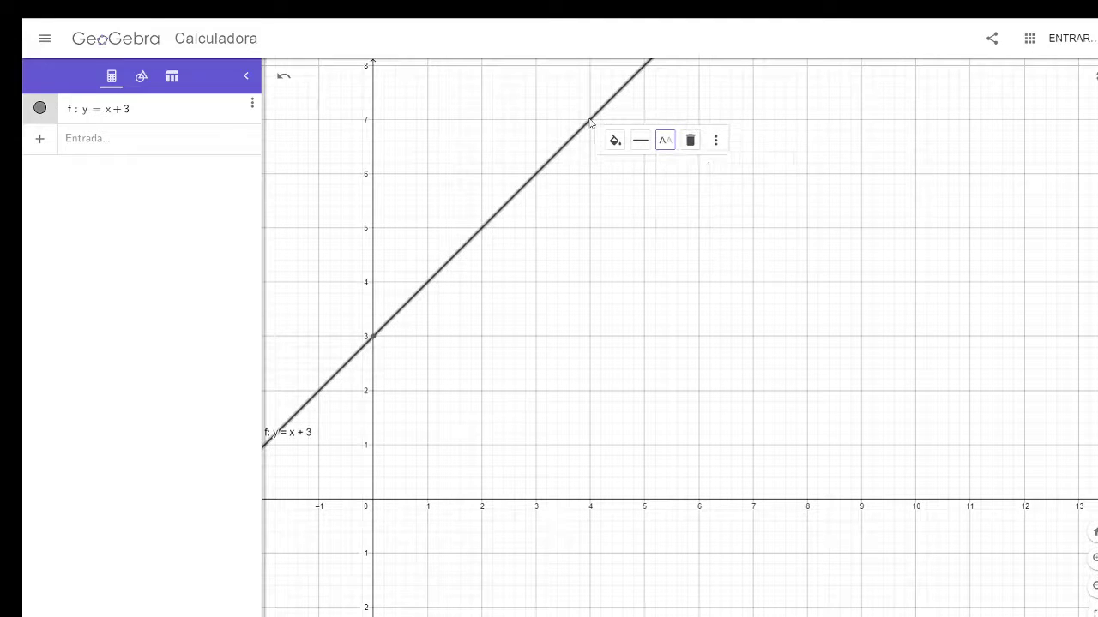
pyautogui.click(615, 139)
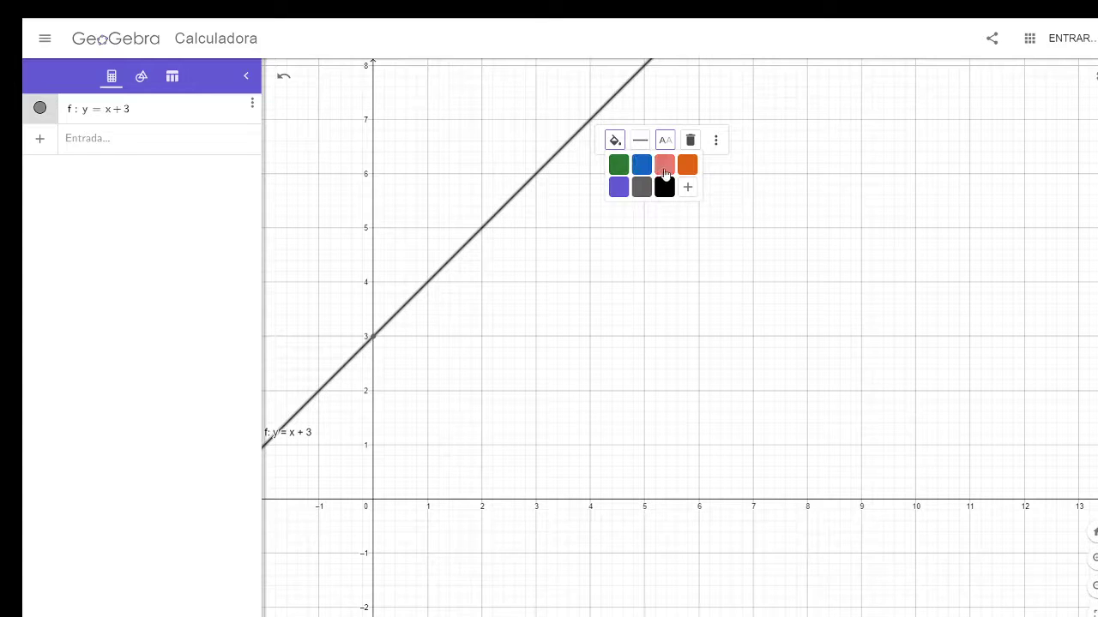
pyautogui.click(662, 165)
pyautogui.click(591, 128)
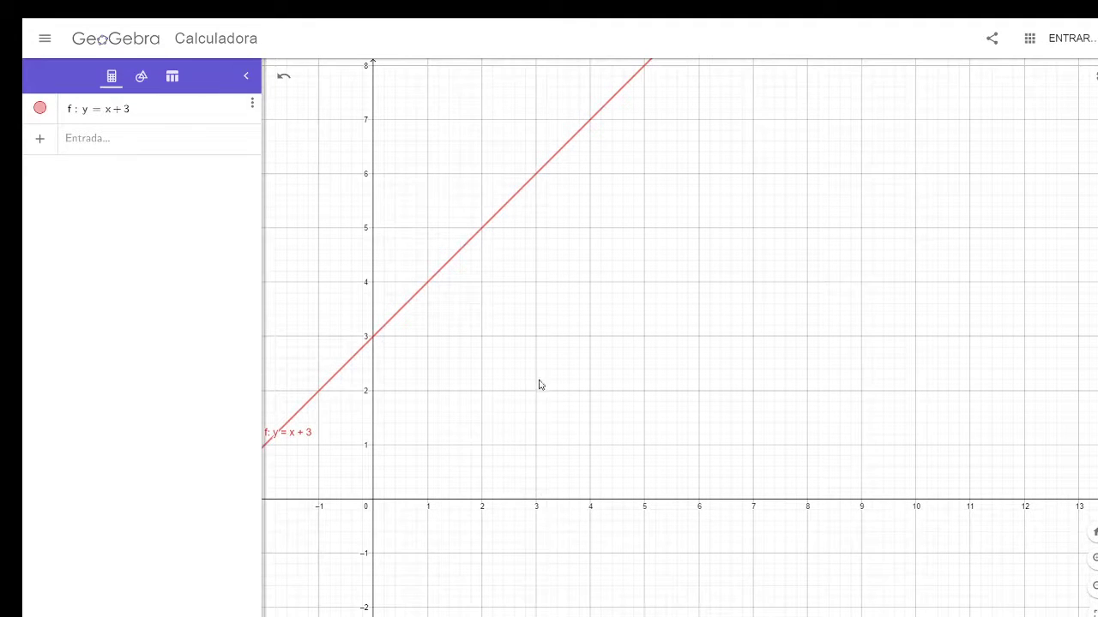
pyautogui.click(536, 179)
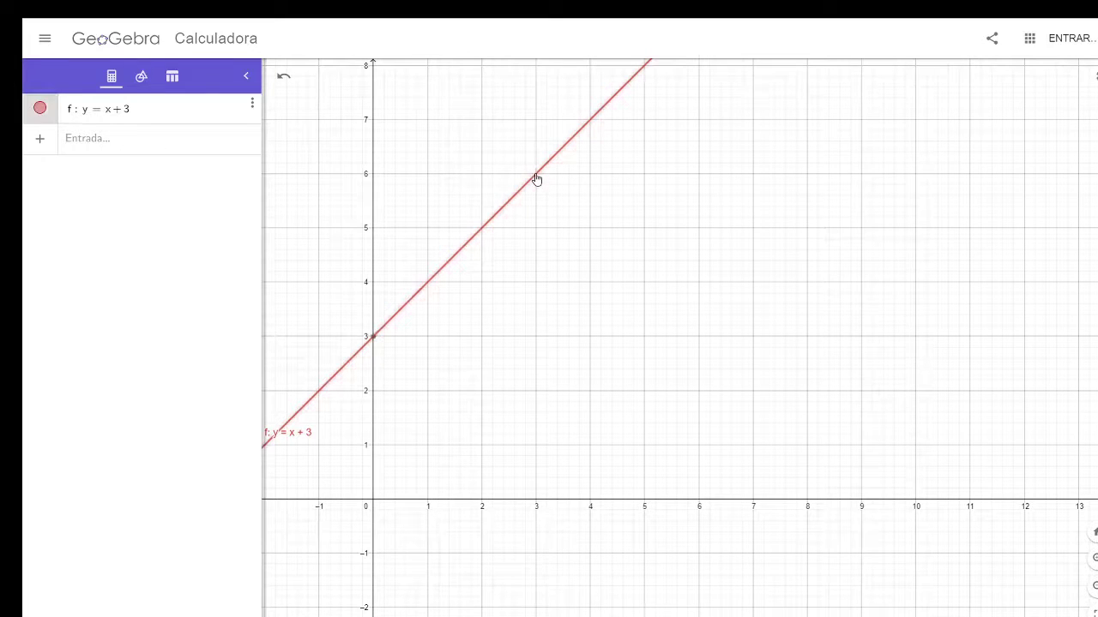
pyautogui.click(536, 178)
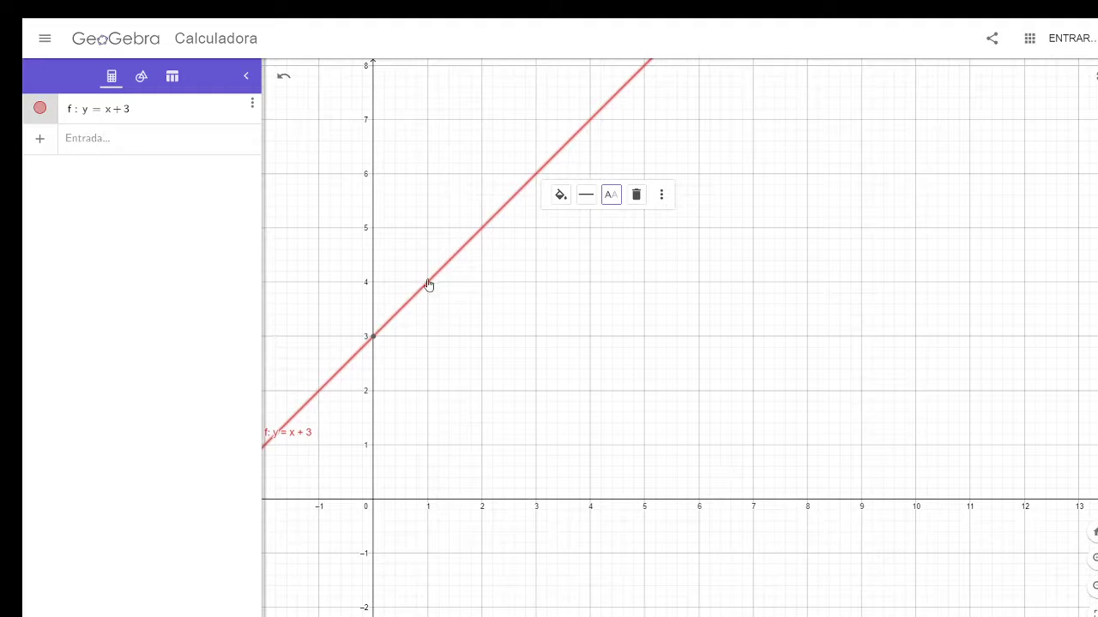
pyautogui.scroll(-3, 564, 392)
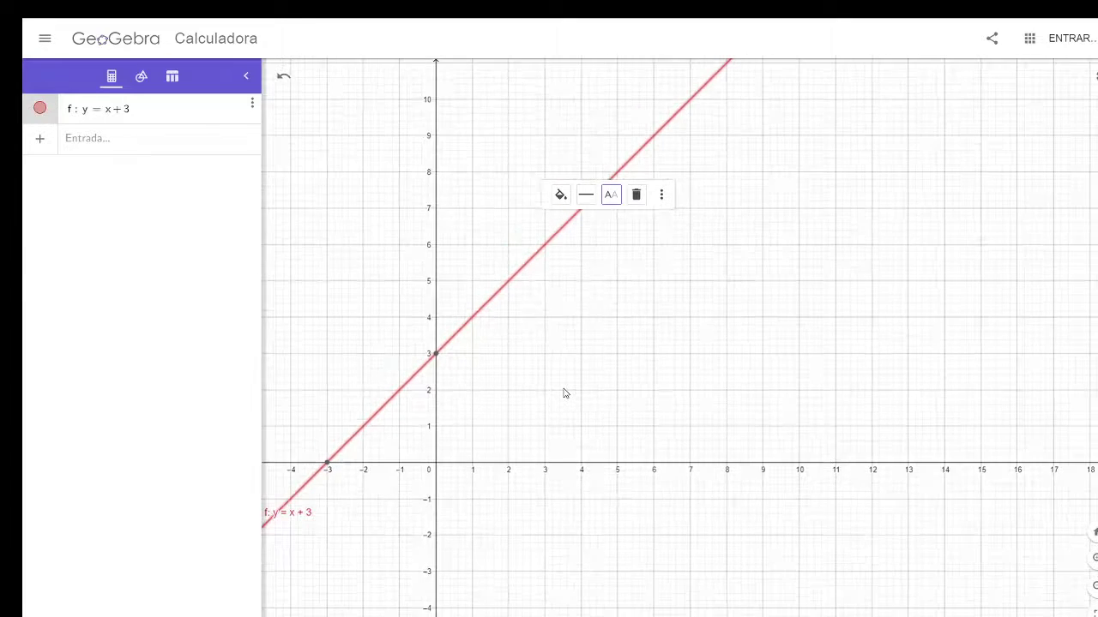
pyautogui.click(564, 393)
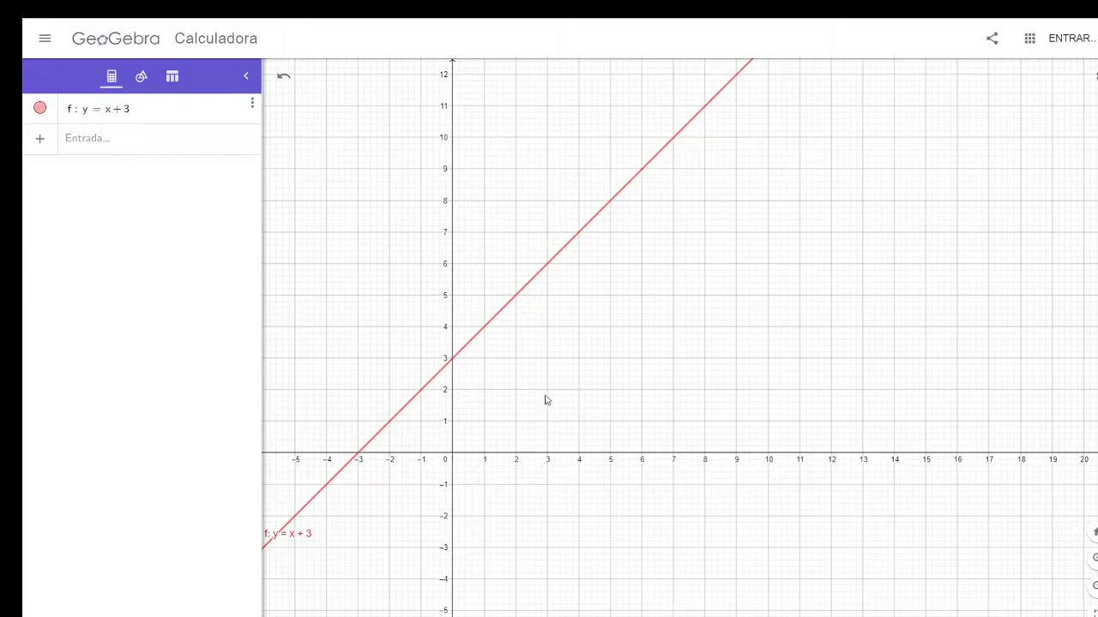
# Plot a second line by entering the equation y = -x + 3.
pyautogui.click(92, 142)
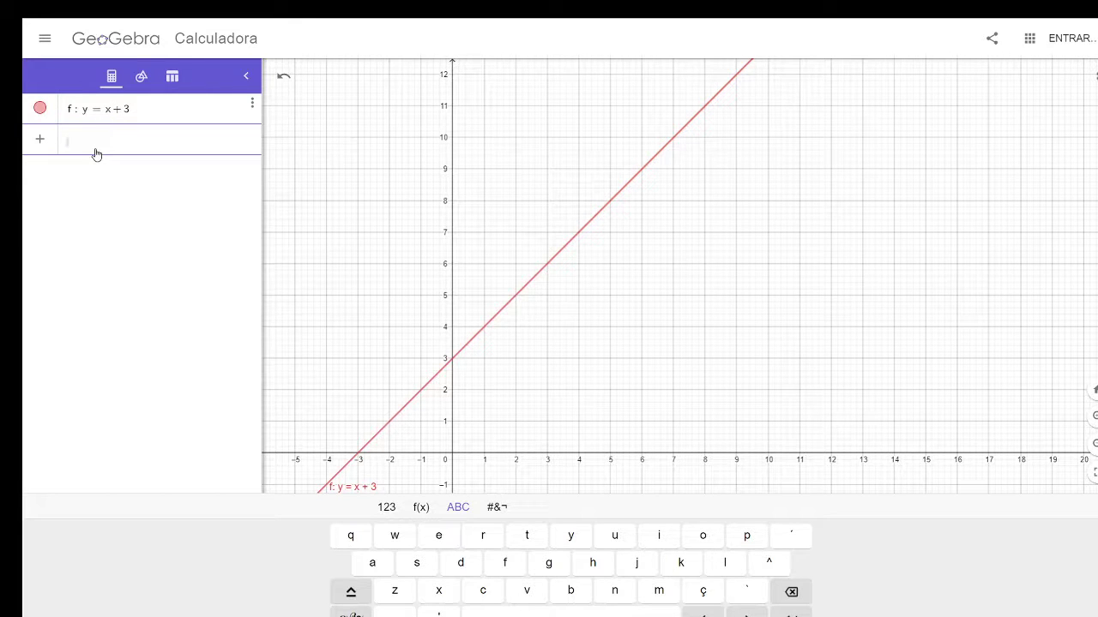
pyautogui.write('y = −')
pyautogui.write('x ')
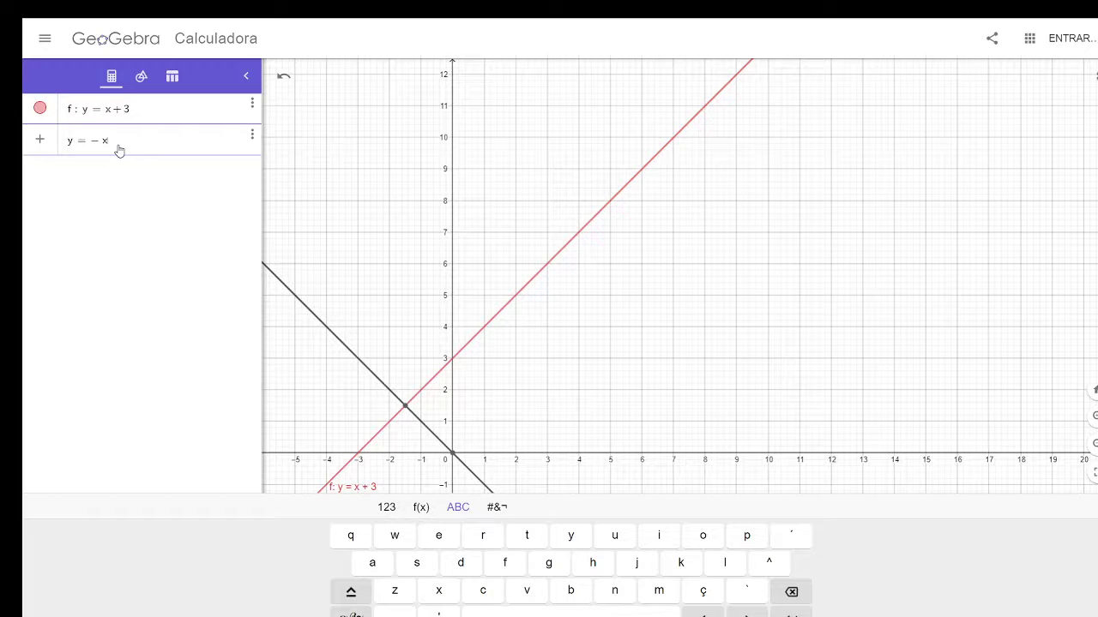
pyautogui.write('+ 3')
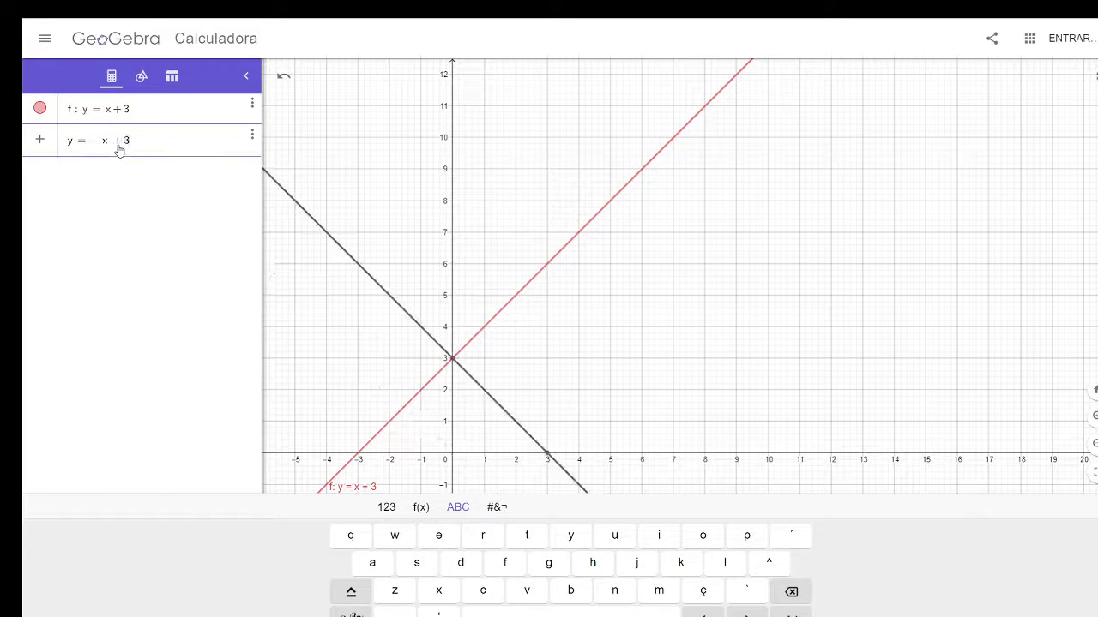
pyautogui.press('Return')
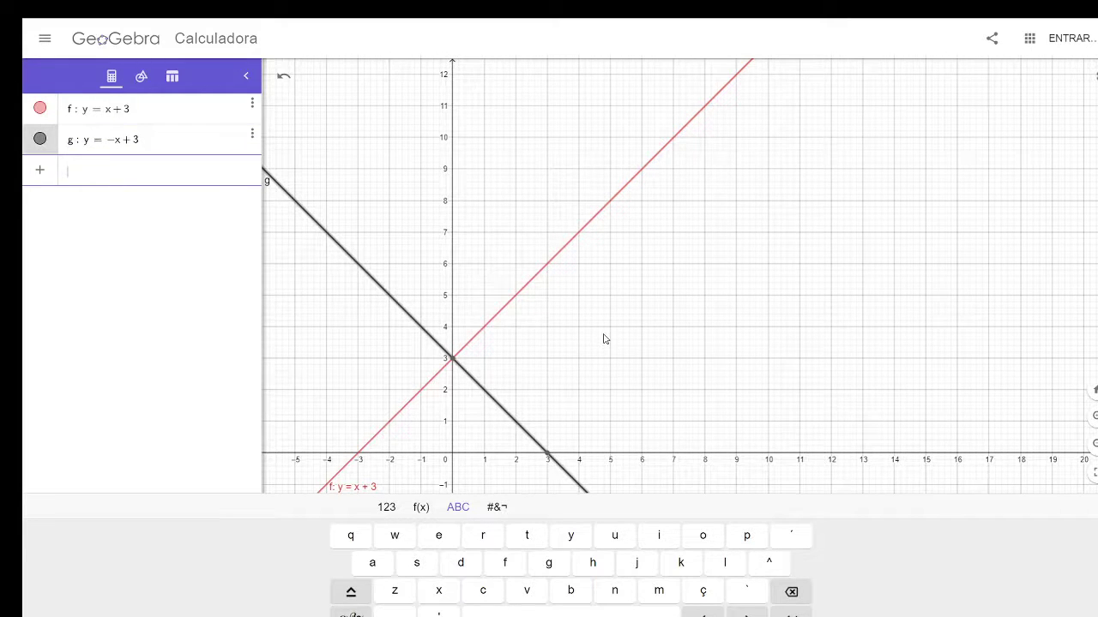
# Delete both line equations, y = x + 3 and y = -x + 3, from the algebra list.
pyautogui.scroll(-3, 604, 339)
pyautogui.scroll(-3, 604, 338)
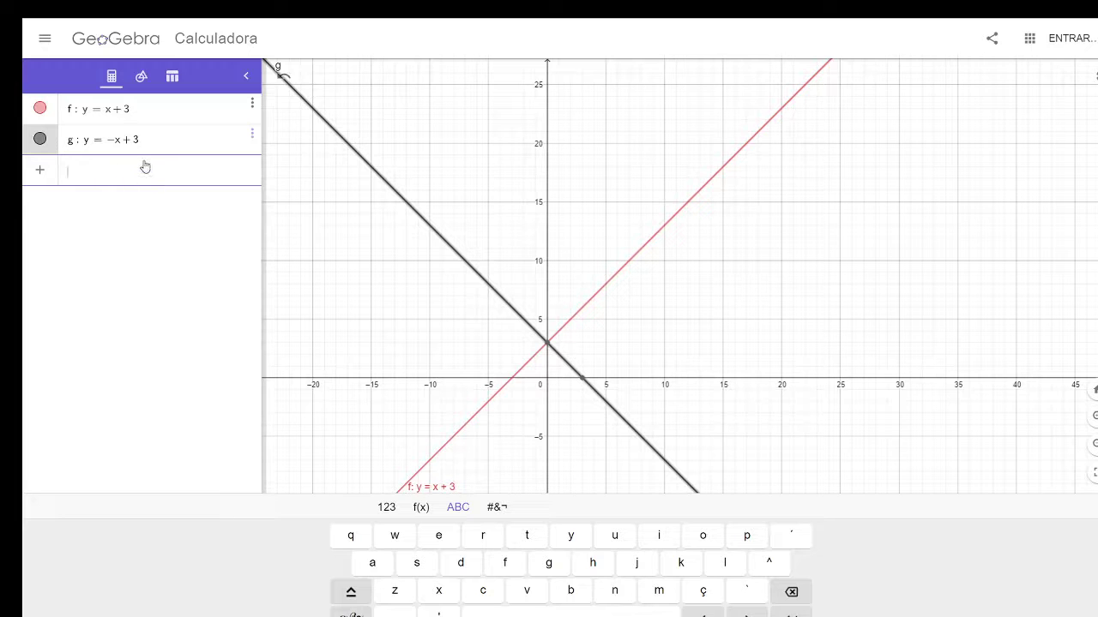
pyautogui.click(251, 104)
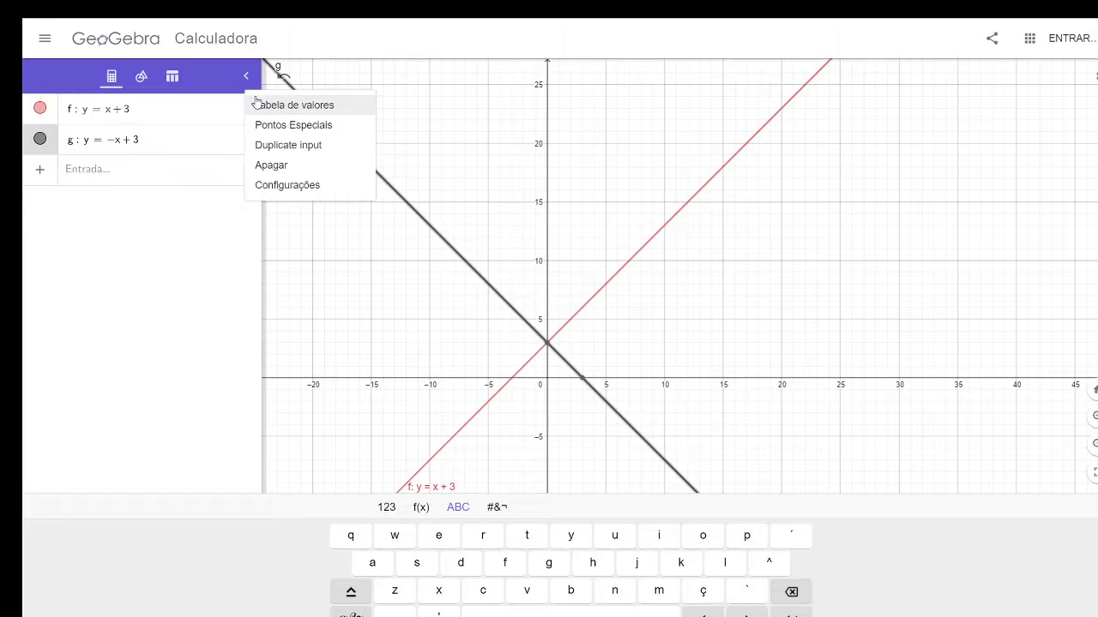
pyautogui.click(259, 159)
pyautogui.click(251, 107)
pyautogui.click(262, 162)
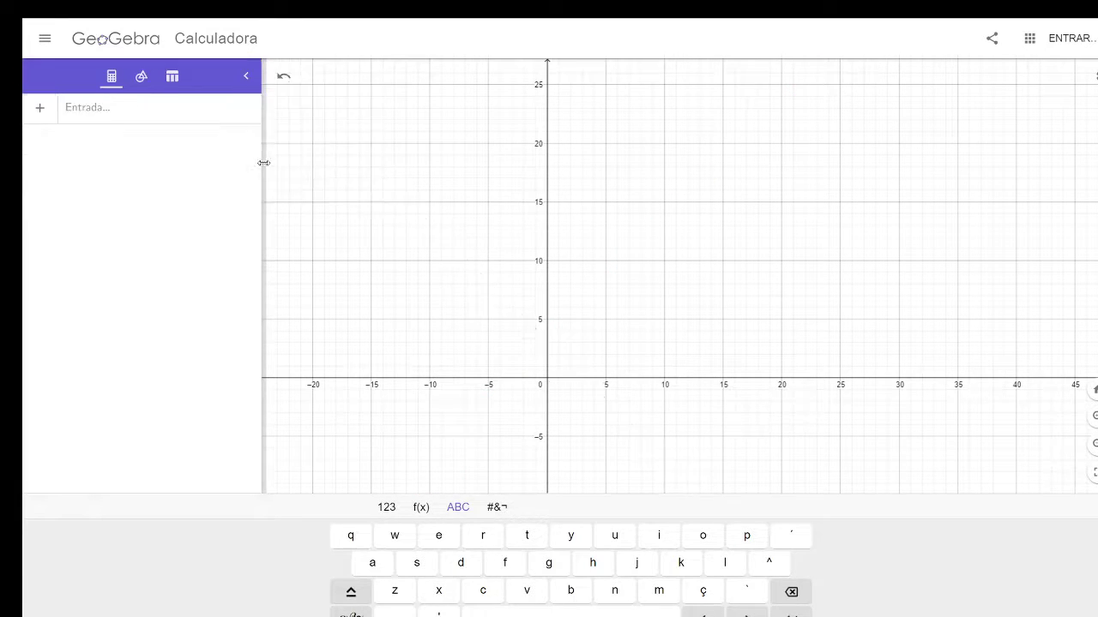
# Plot a line by entering the equation y = -x.
pyautogui.click(129, 110)
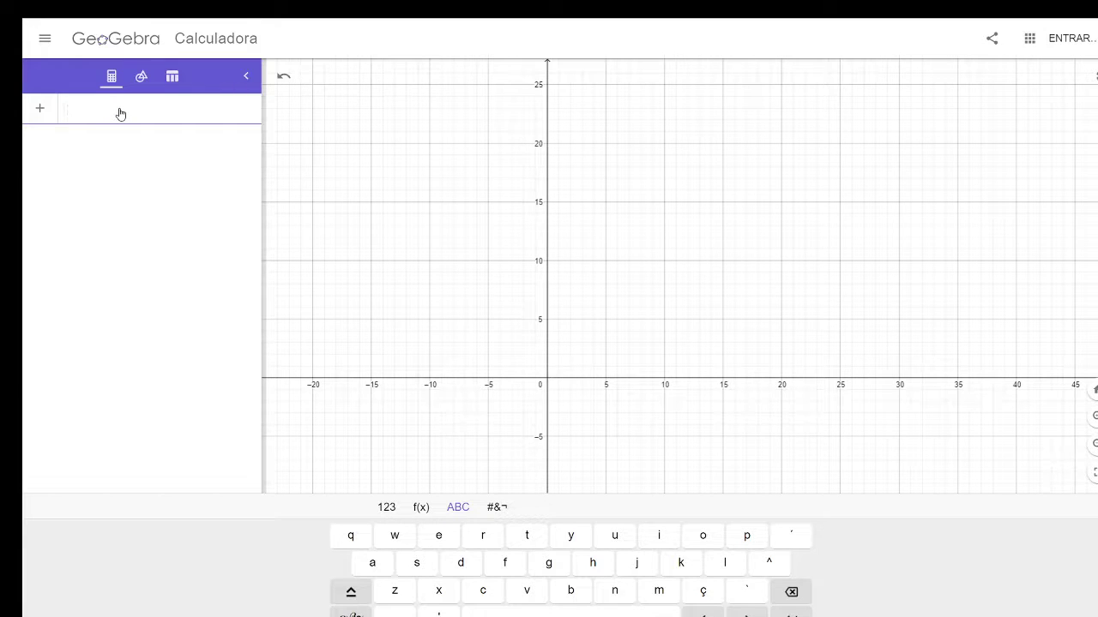
pyautogui.write('y')
pyautogui.write(' =')
pyautogui.write('-x')
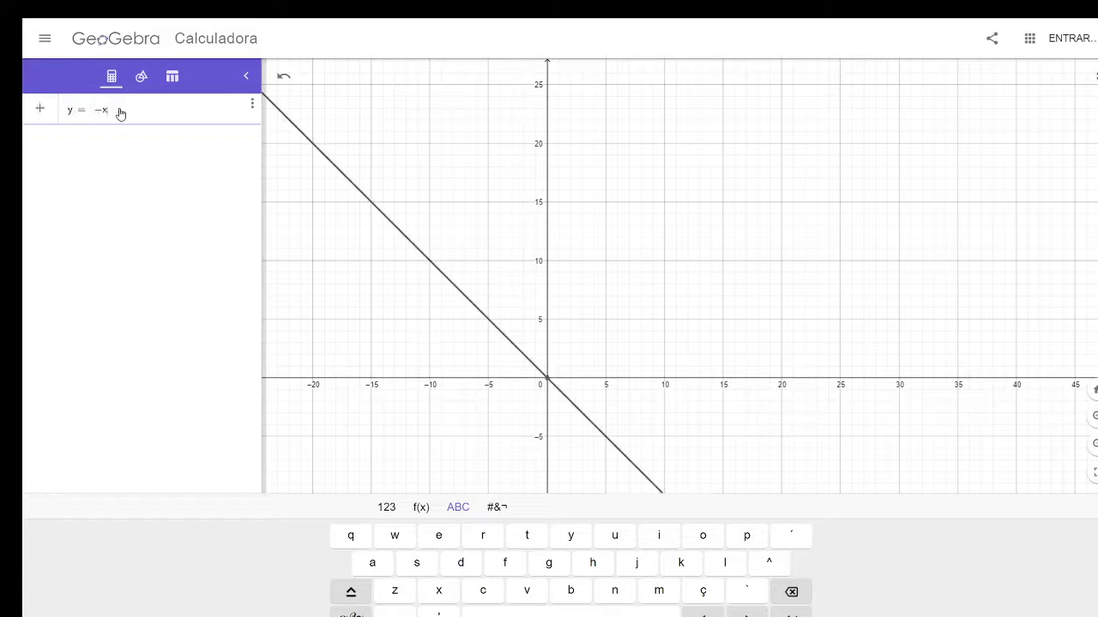
pyautogui.press('Return')
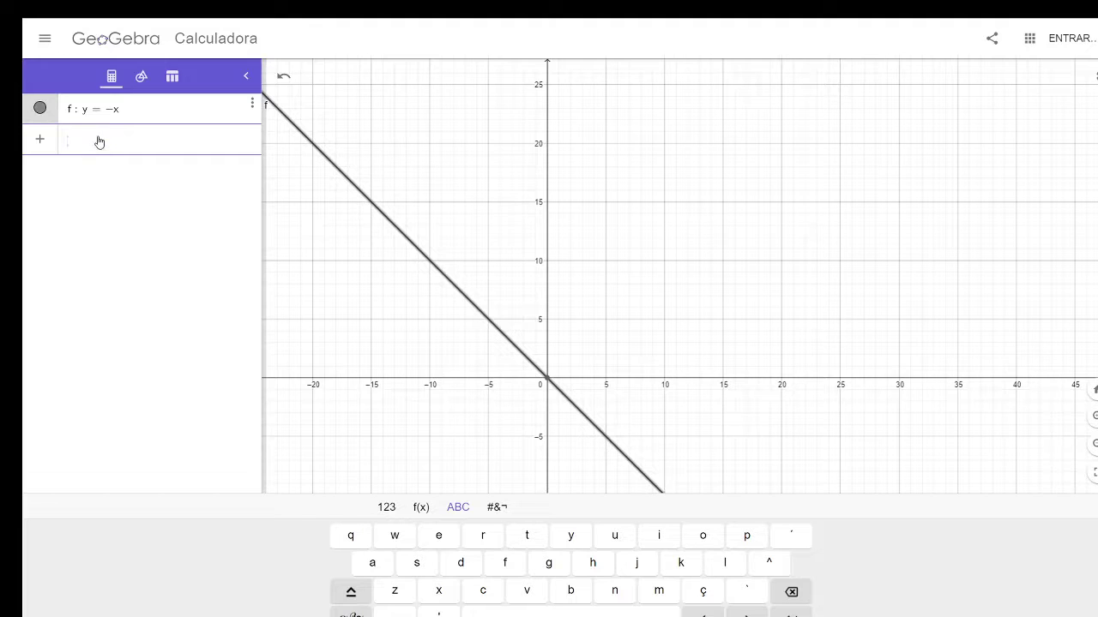
# Plot a second line by entering the equation y = x.
pyautogui.write('y = ')
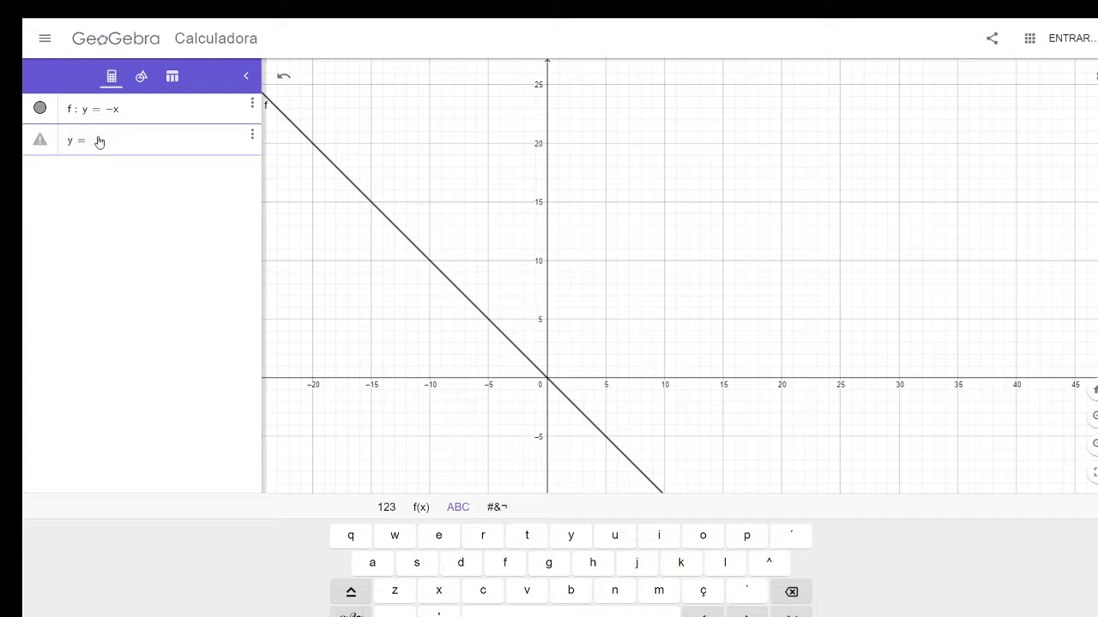
pyautogui.write('x')
pyautogui.press('Return')
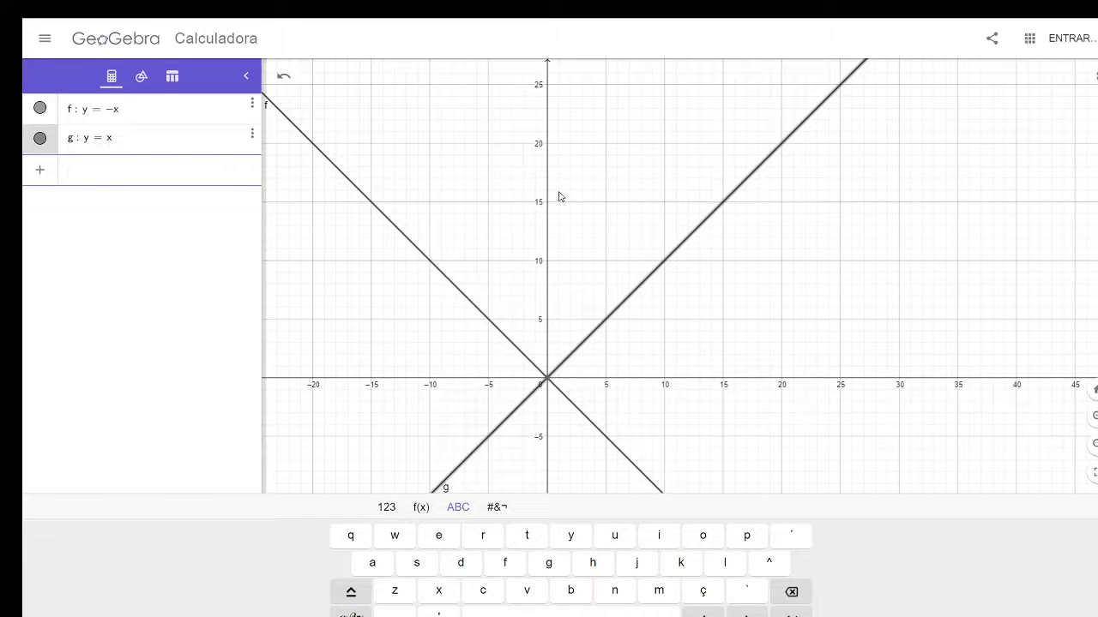
# Change the colour of the line y = x to blue.
pyautogui.click(673, 252)
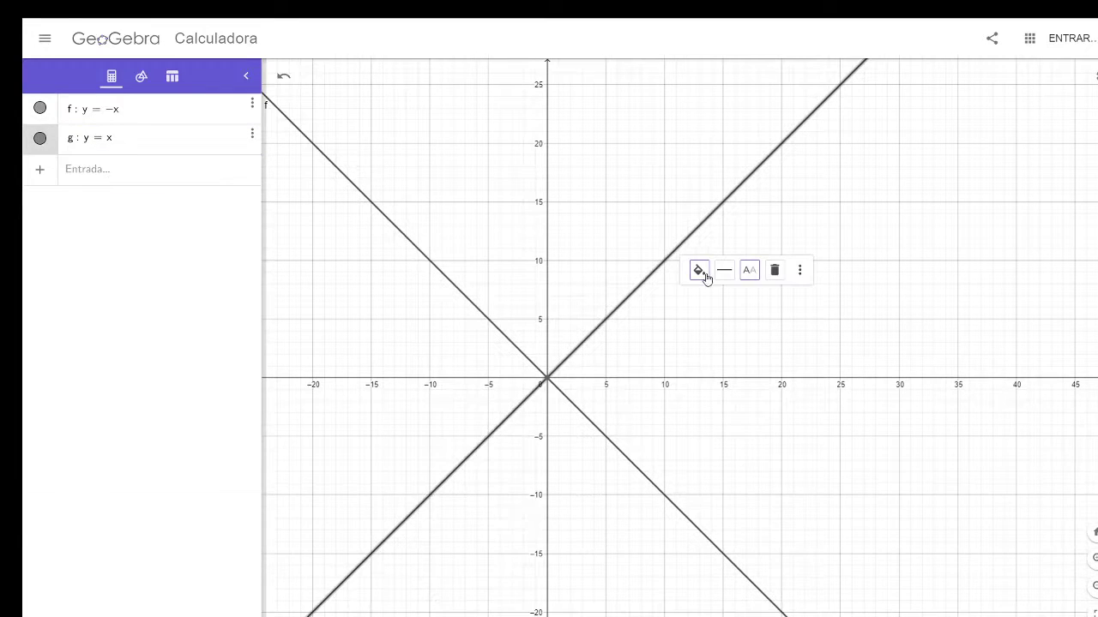
pyautogui.click(705, 275)
pyautogui.click(724, 293)
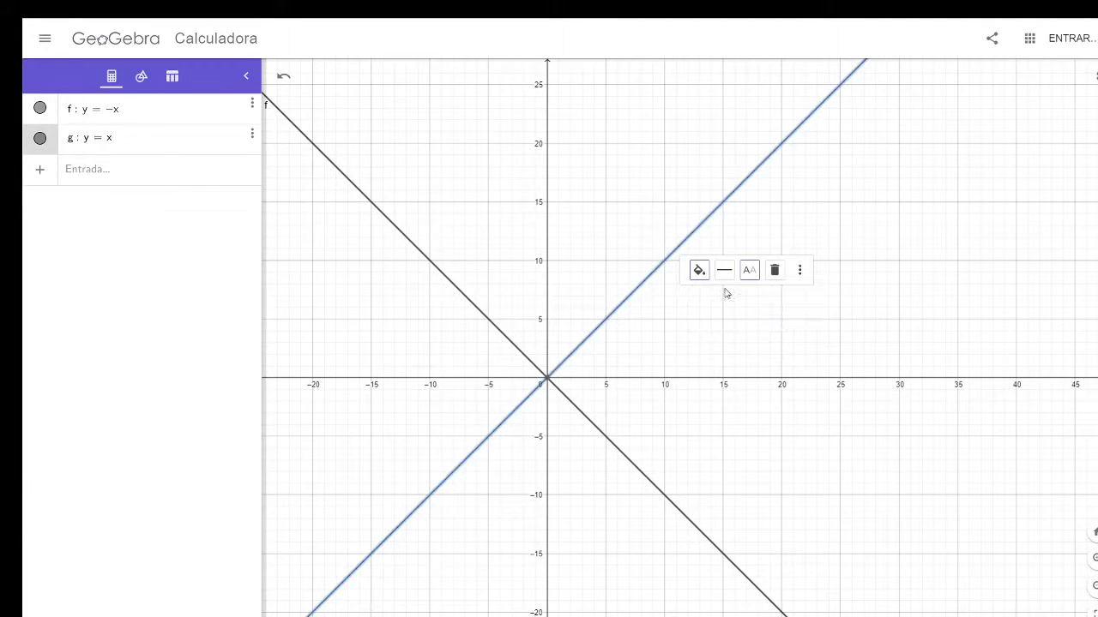
# Change the colour of the line y = -x to red and deselect it.
pyautogui.click(471, 310)
pyautogui.click(496, 327)
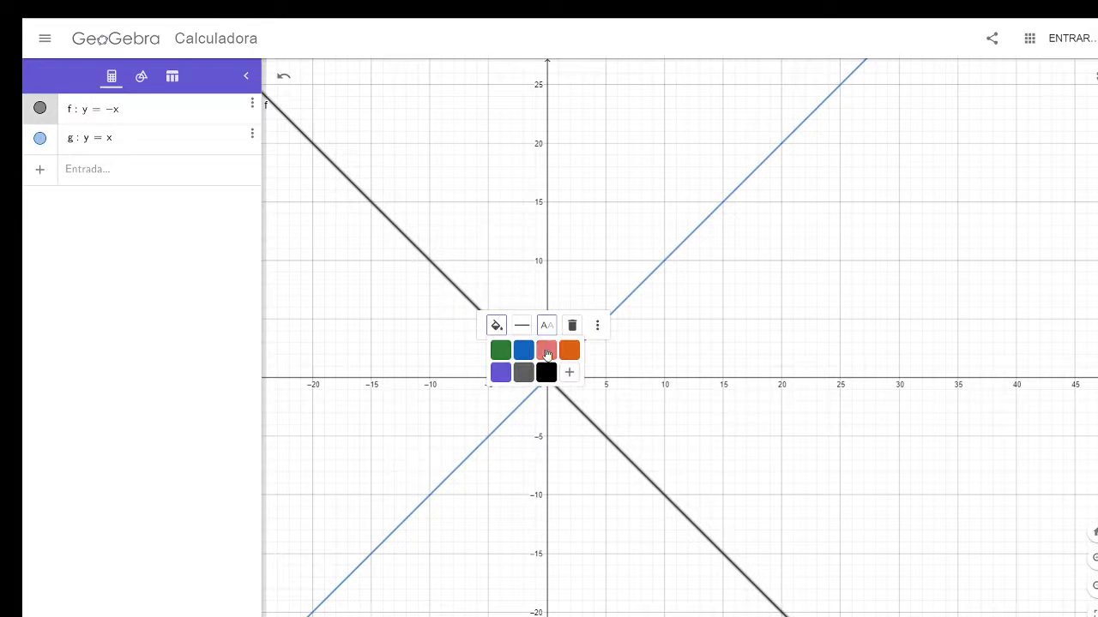
pyautogui.click(546, 352)
pyautogui.click(760, 301)
# Try the constant functions y = 3 and y = 8 in a new entry, and finally plot the horizontal line y = 60.
pyautogui.scroll(-1, 721, 328)
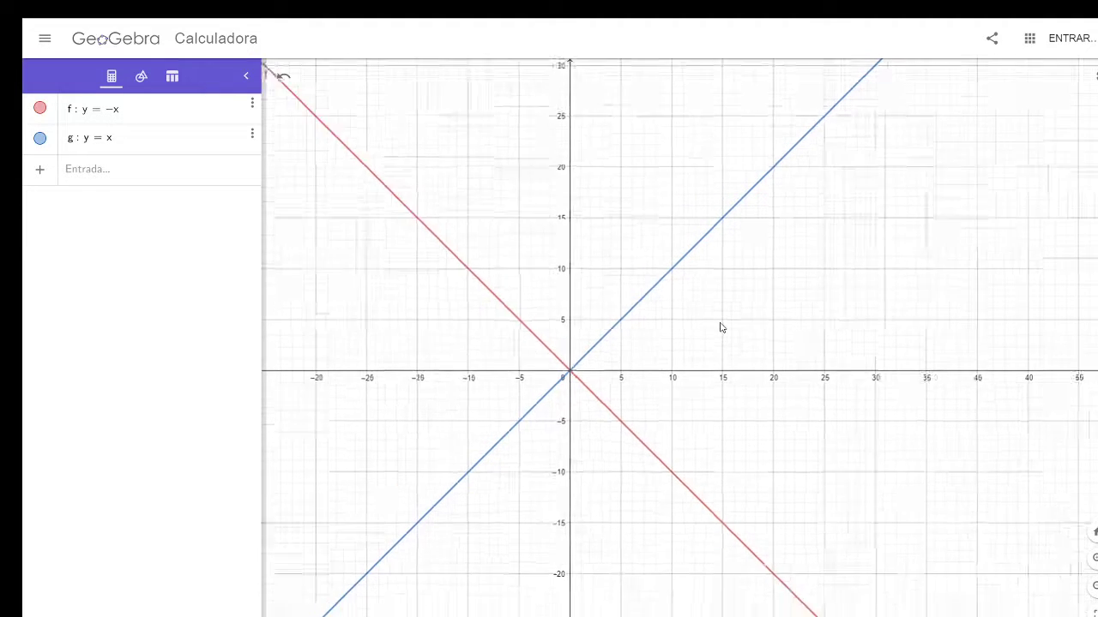
pyautogui.scroll(-8, 720, 327)
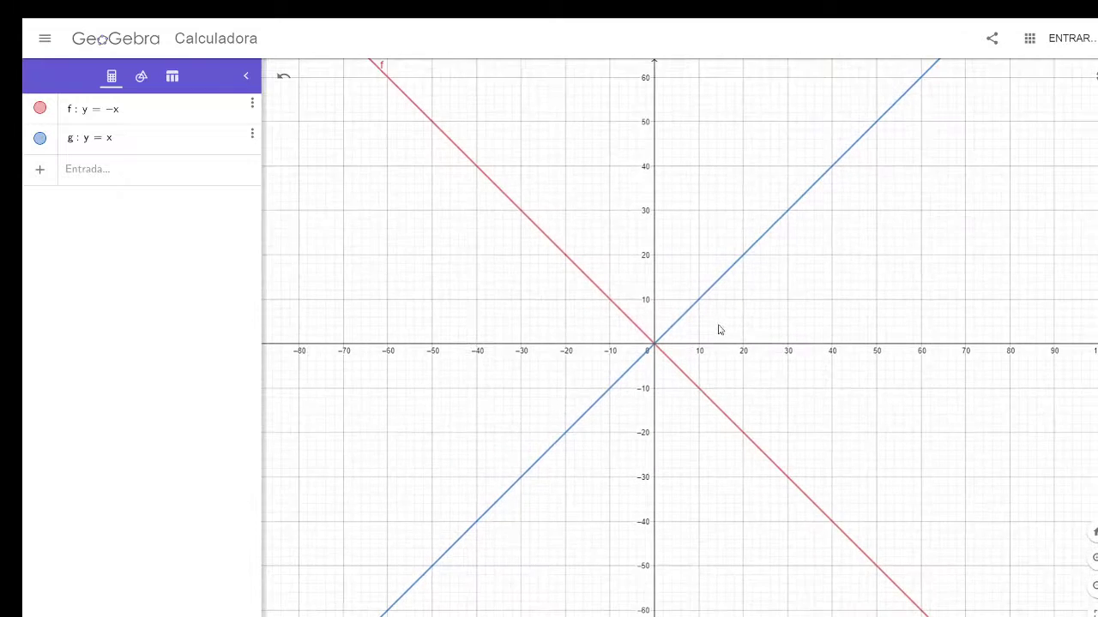
pyautogui.scroll(-4, 720, 330)
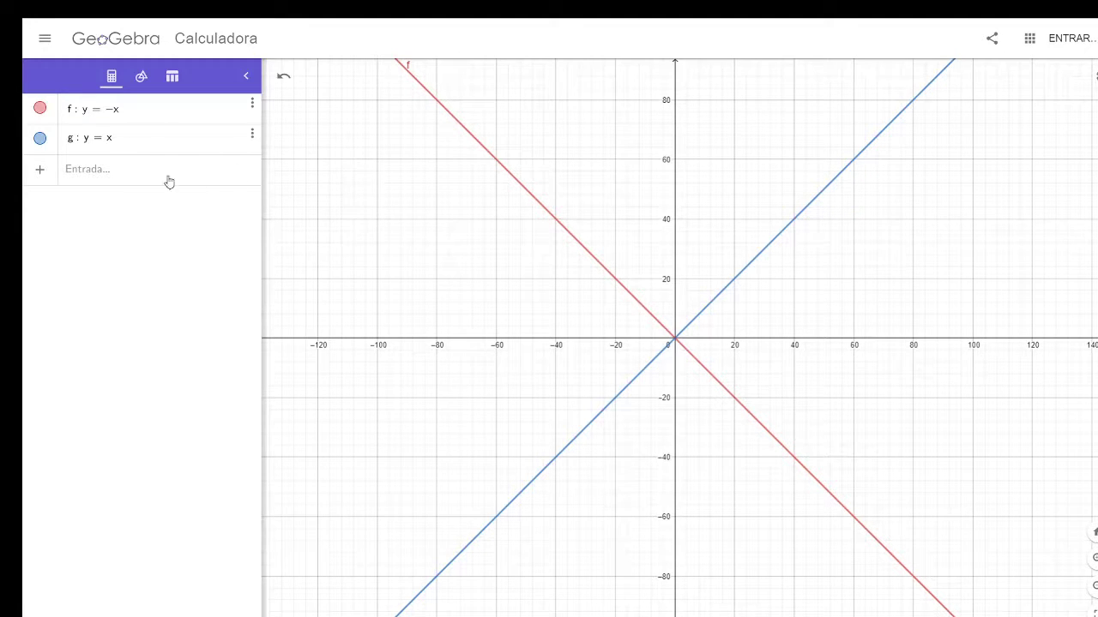
pyautogui.click(122, 170)
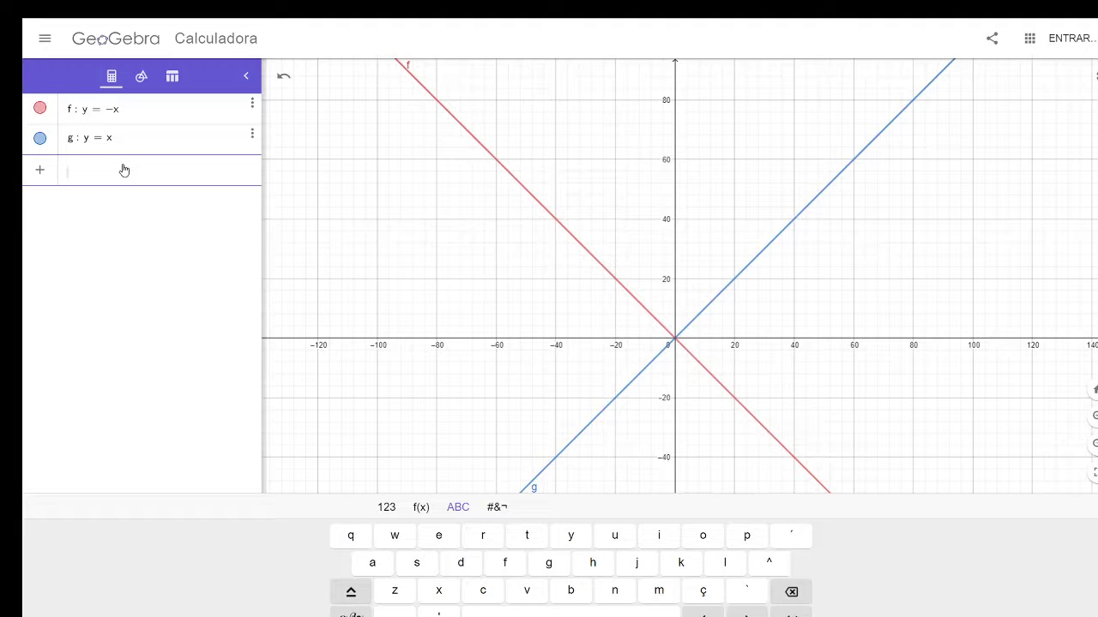
pyautogui.write('y = 3')
pyautogui.press('BackSpace')
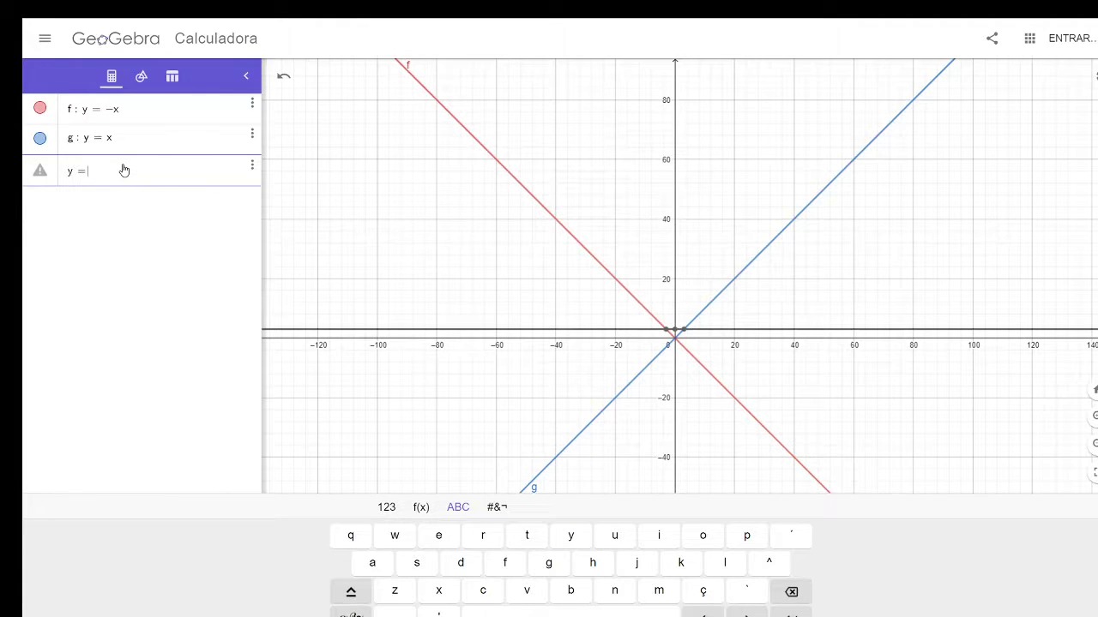
pyautogui.write('8')
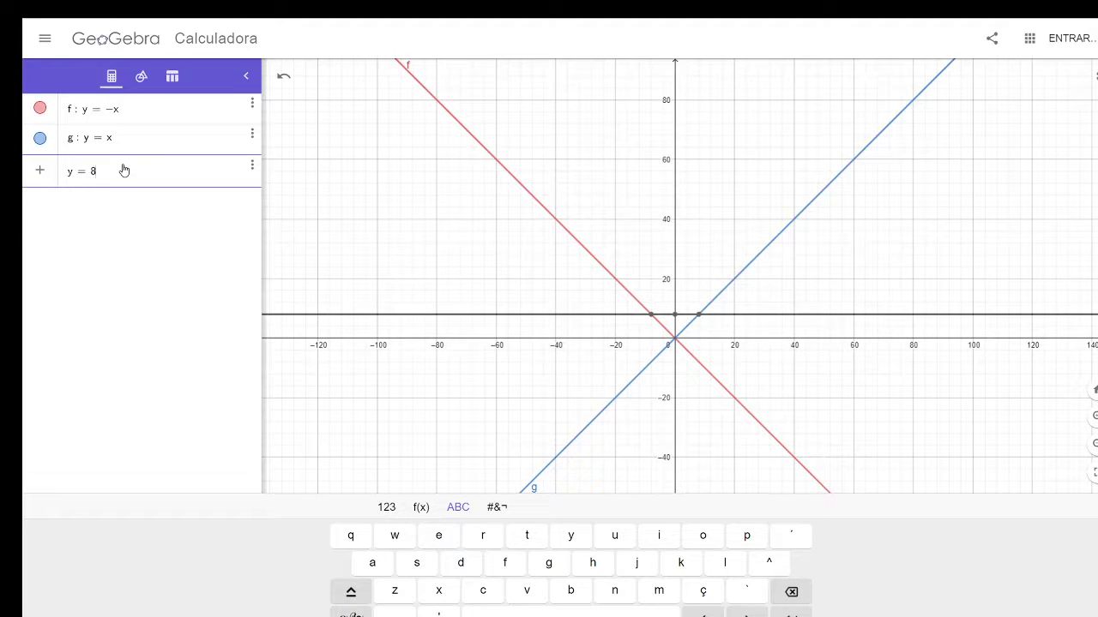
pyautogui.press('BackSpace')
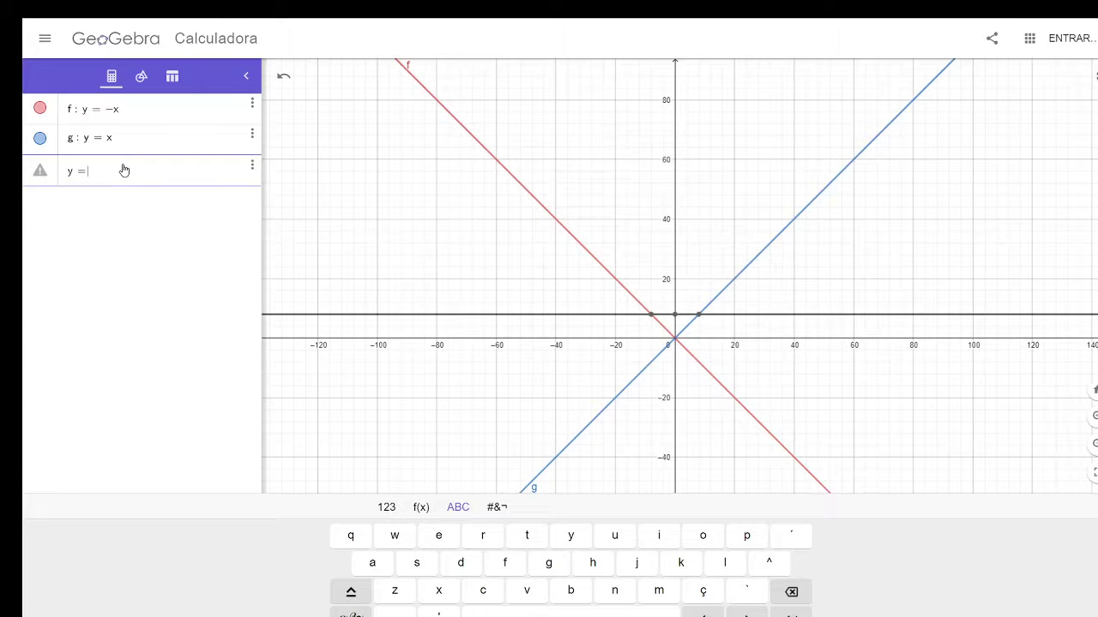
pyautogui.write('60')
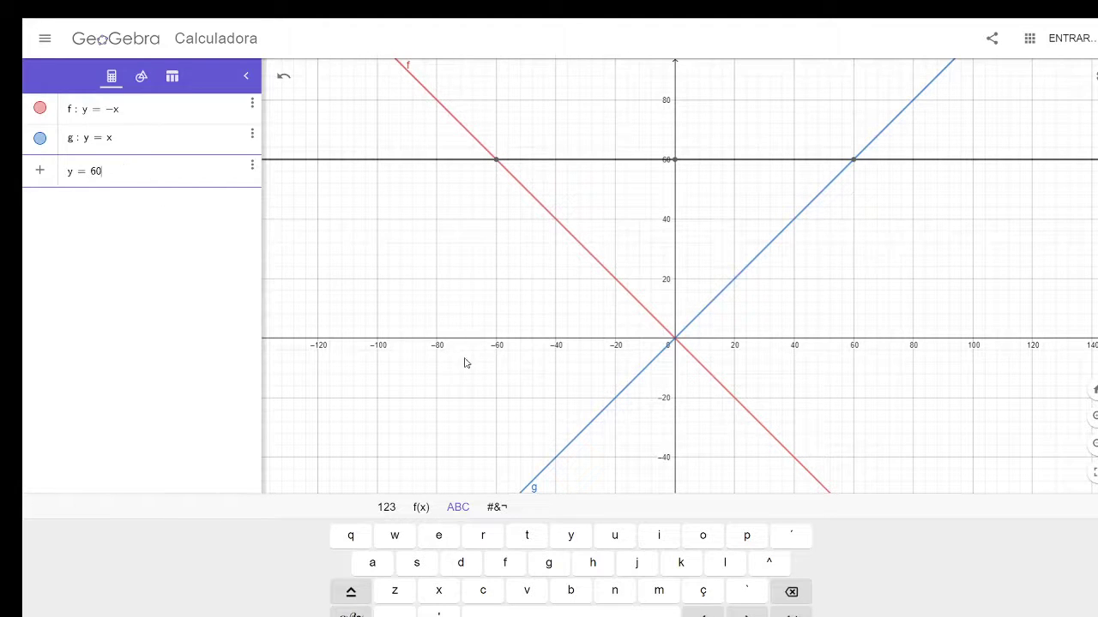
pyautogui.click(574, 164)
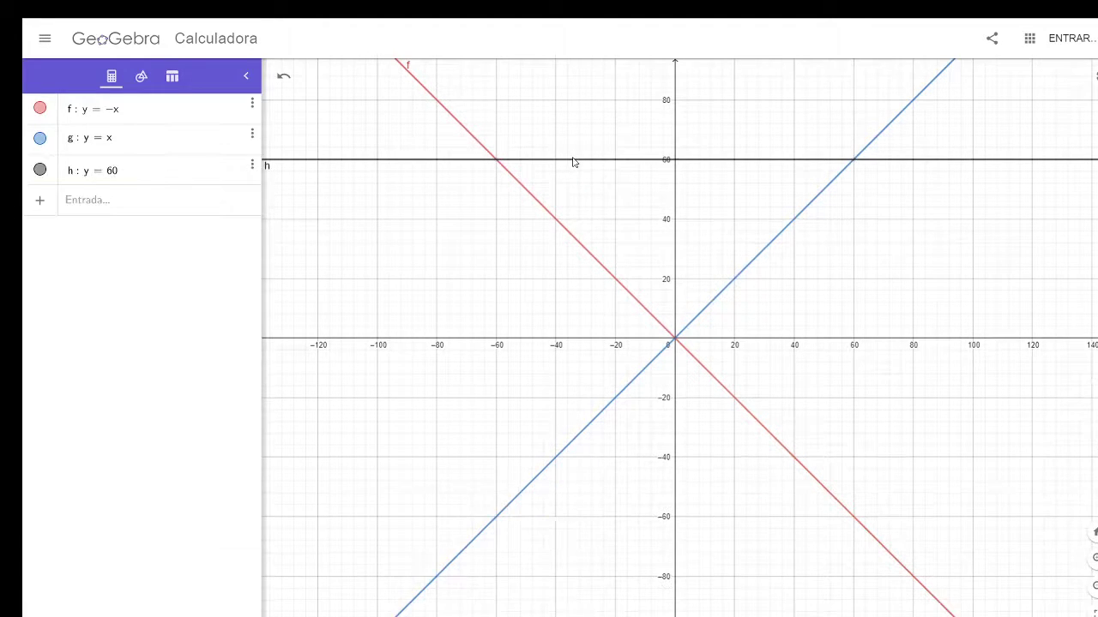
# Change the colour of the horizontal line y = 60 to blue.
pyautogui.click(574, 165)
pyautogui.click(600, 181)
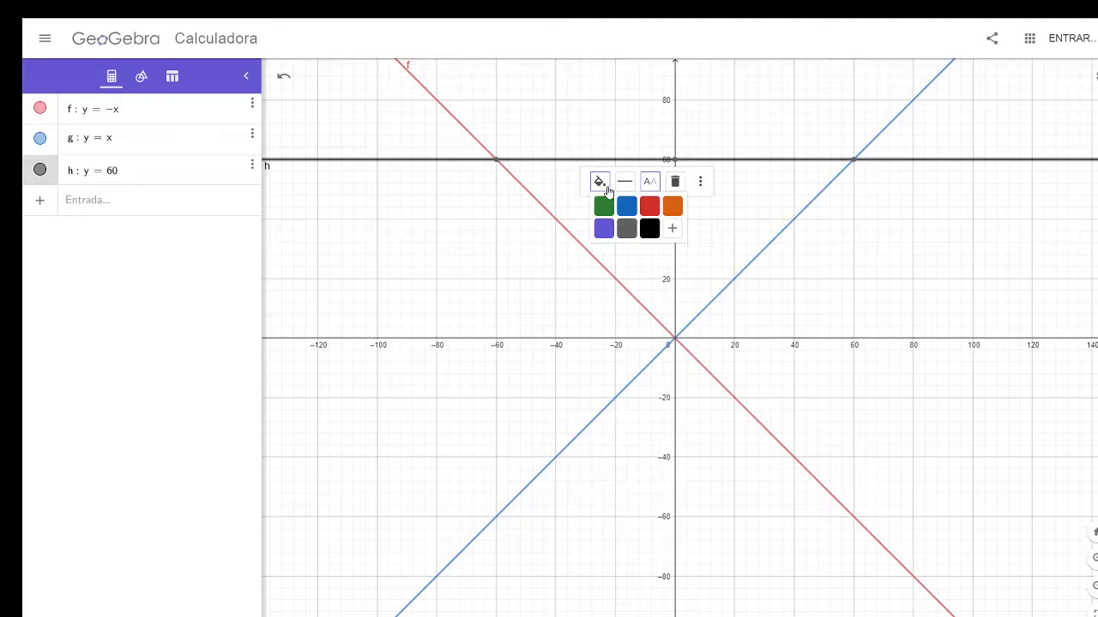
pyautogui.click(628, 209)
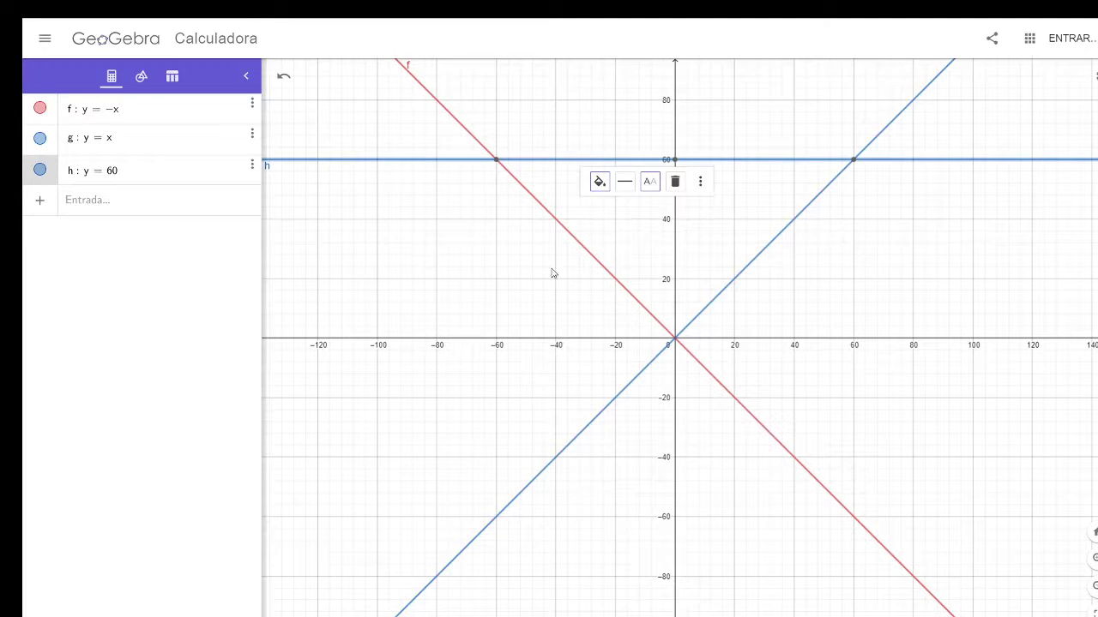
# Change the colour of the horizontal line y = 60 to green and deselect it.
pyautogui.scroll(-1, 550, 324)
pyautogui.click(600, 184)
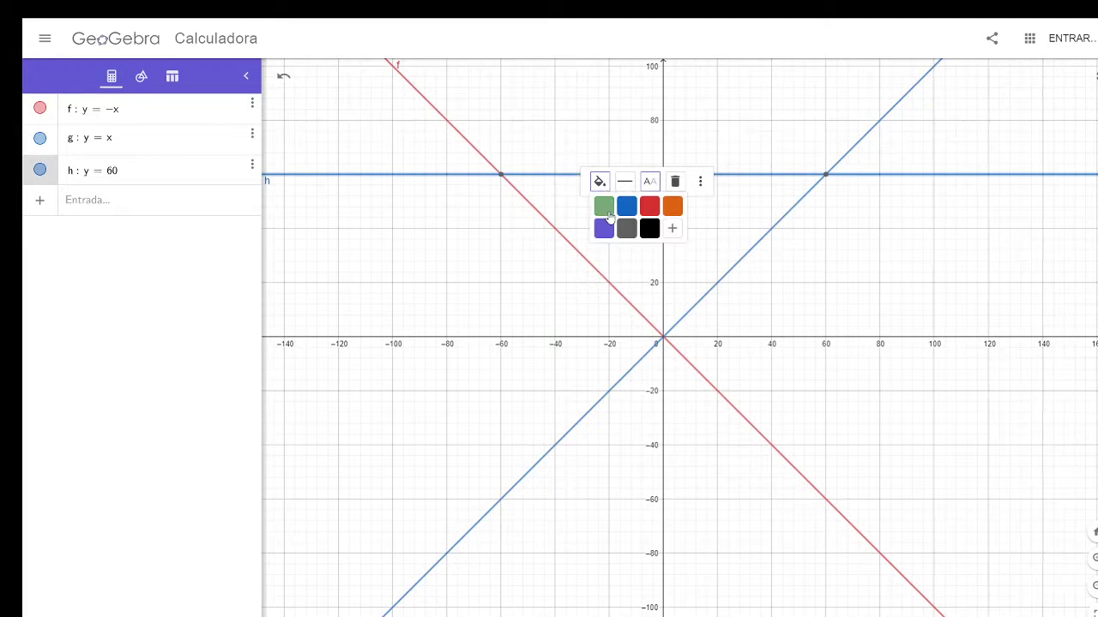
pyautogui.click(603, 205)
pyautogui.scroll(-2, 586, 267)
pyautogui.scroll(-4, 583, 266)
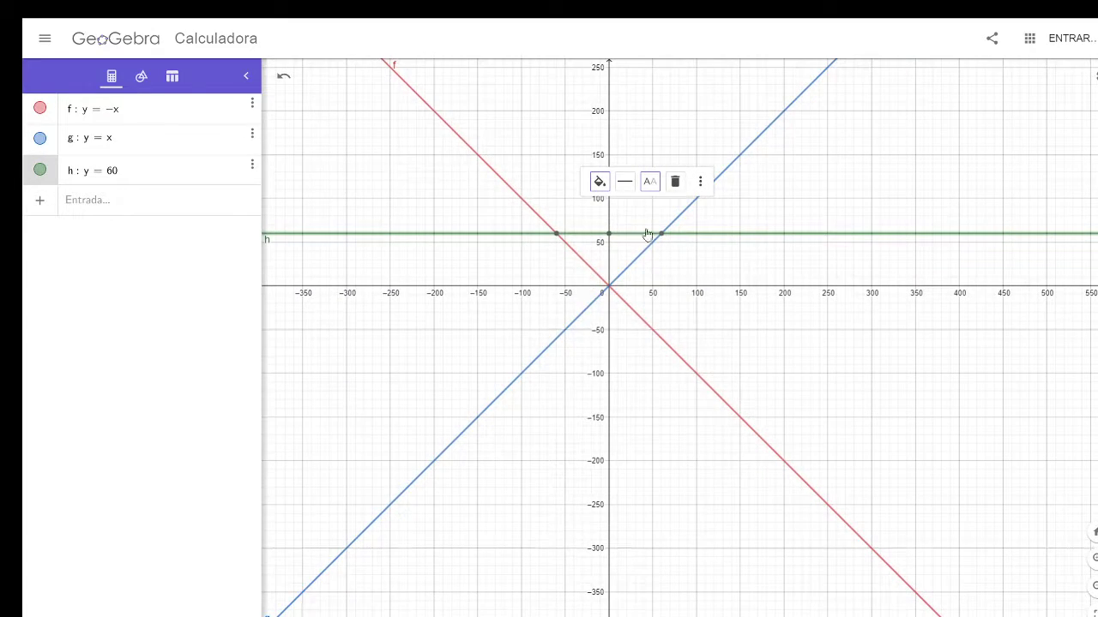
pyautogui.click(474, 213)
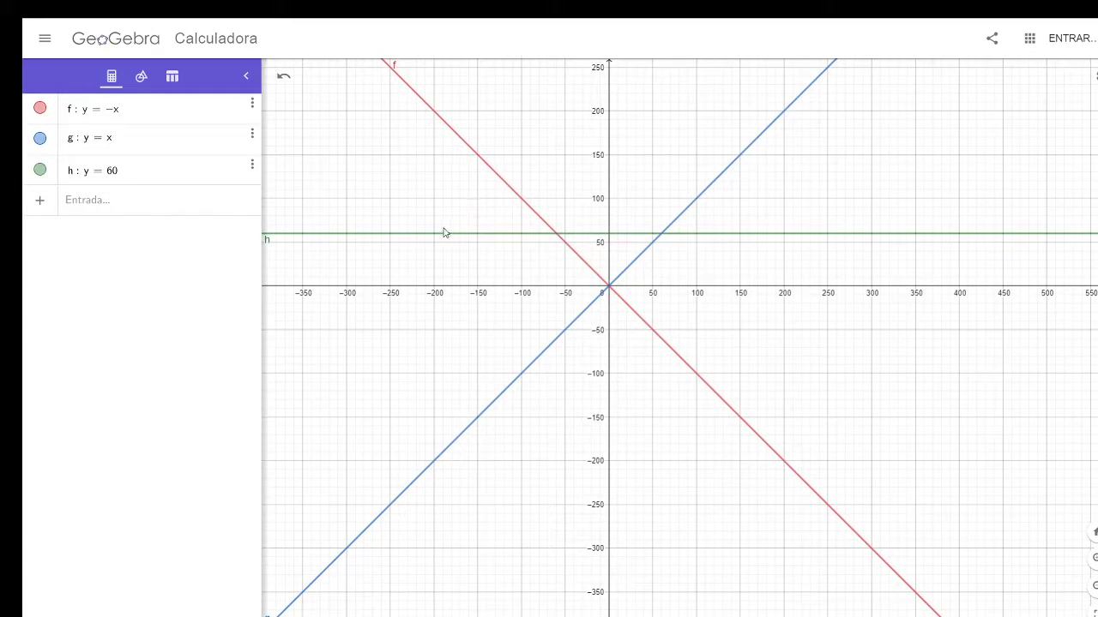
# Delete the equations y = x and y = -x from the algebra list.
pyautogui.click(252, 135)
pyautogui.click(266, 195)
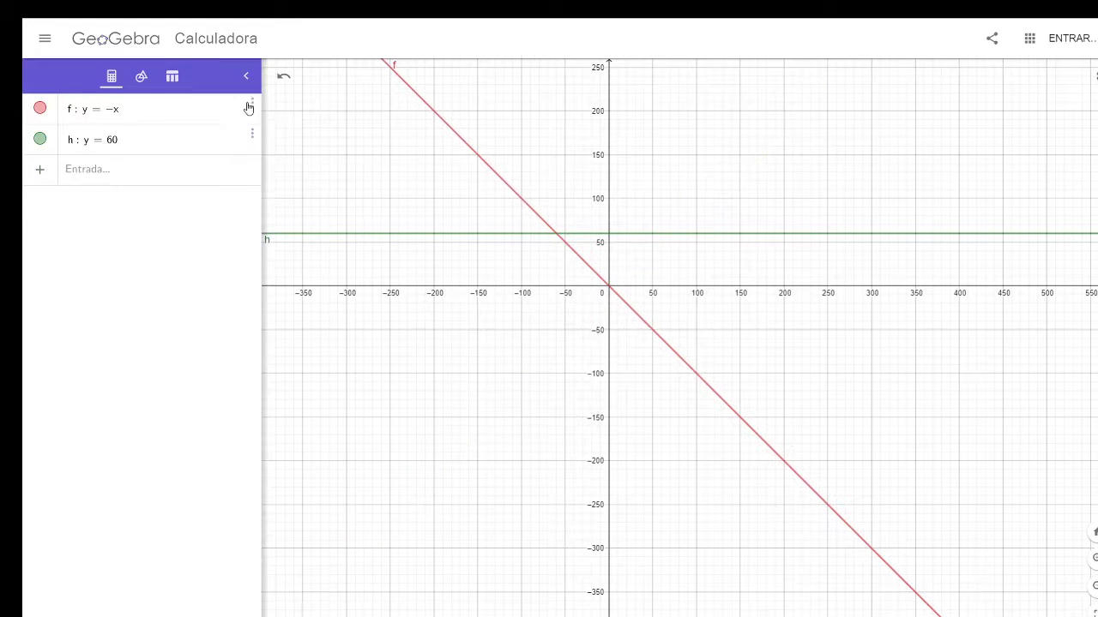
pyautogui.click(252, 103)
pyautogui.click(278, 166)
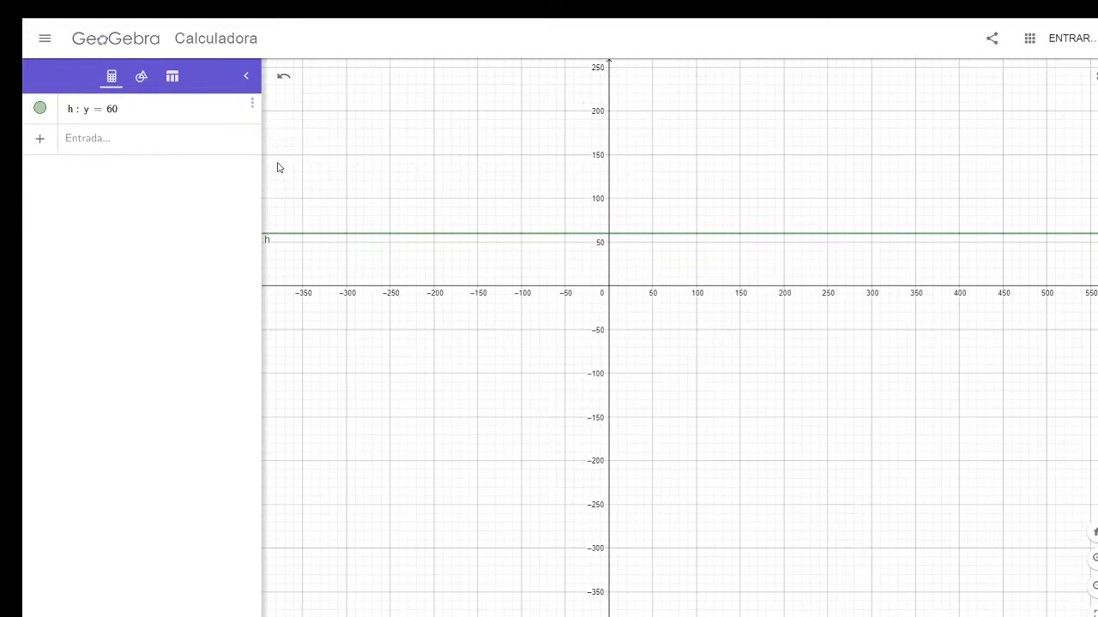
# Plot a second horizontal line by entering the equation y = -60.
pyautogui.click(103, 138)
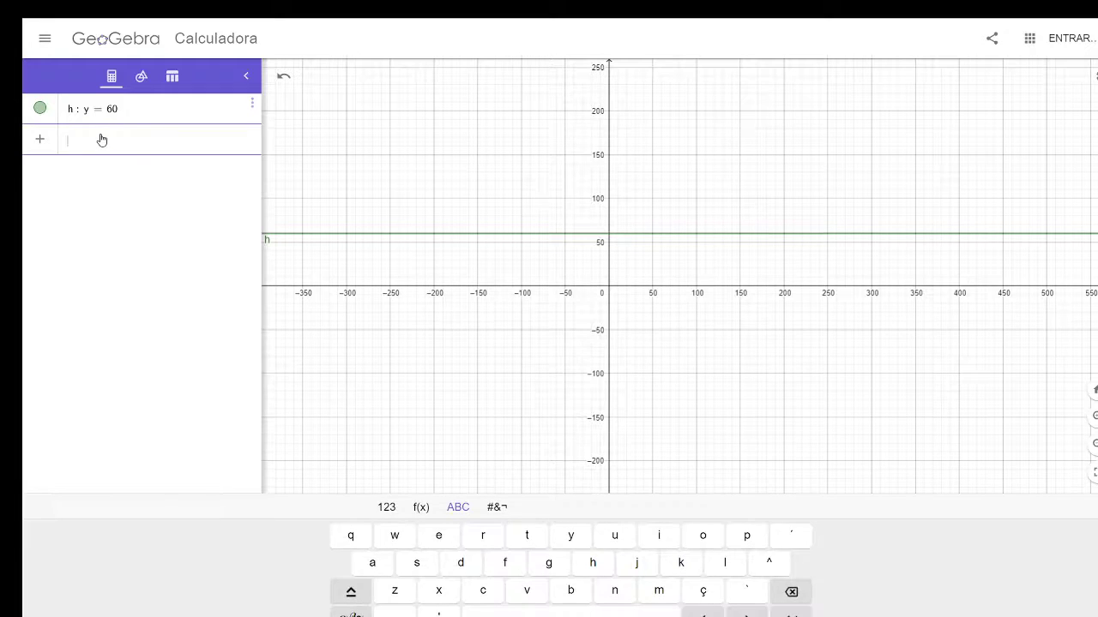
pyautogui.write('y')
pyautogui.write('=')
pyautogui.write('-6')
pyautogui.write('0')
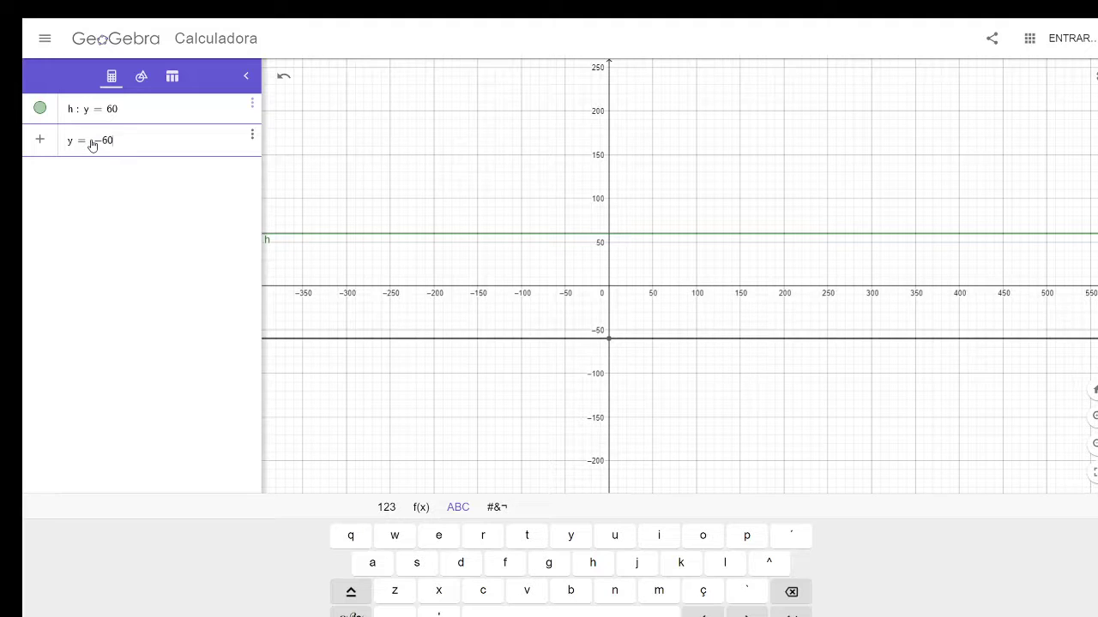
pyautogui.click(460, 340)
# Change the colour of the horizontal line y = -60 to blue and deselect it.
pyautogui.rightClick(460, 340)
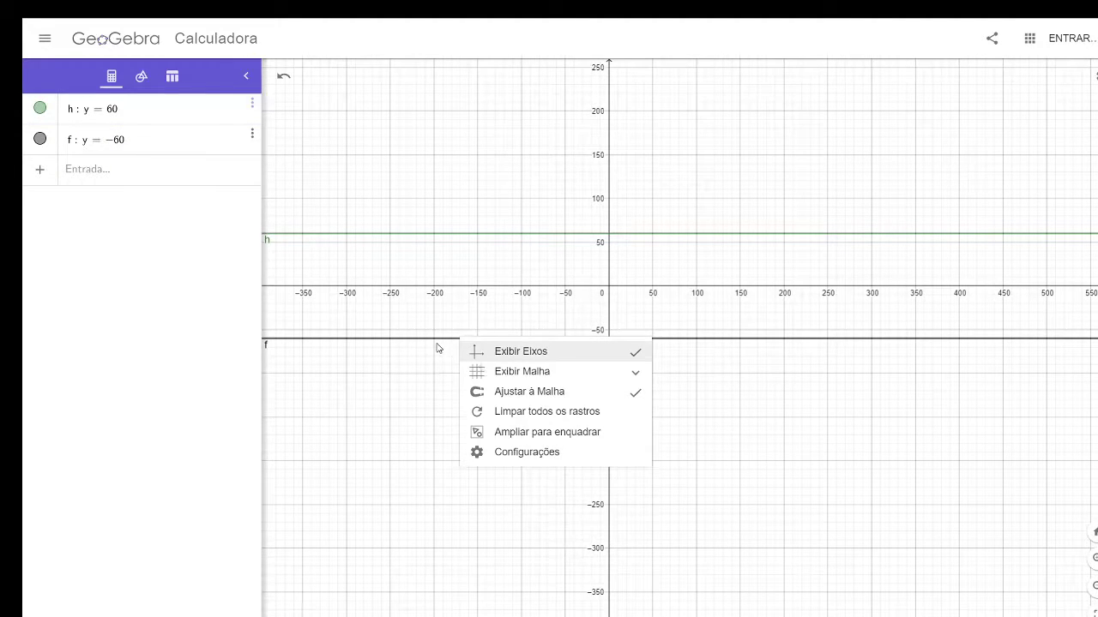
pyautogui.click(438, 344)
pyautogui.click(438, 340)
pyautogui.click(466, 359)
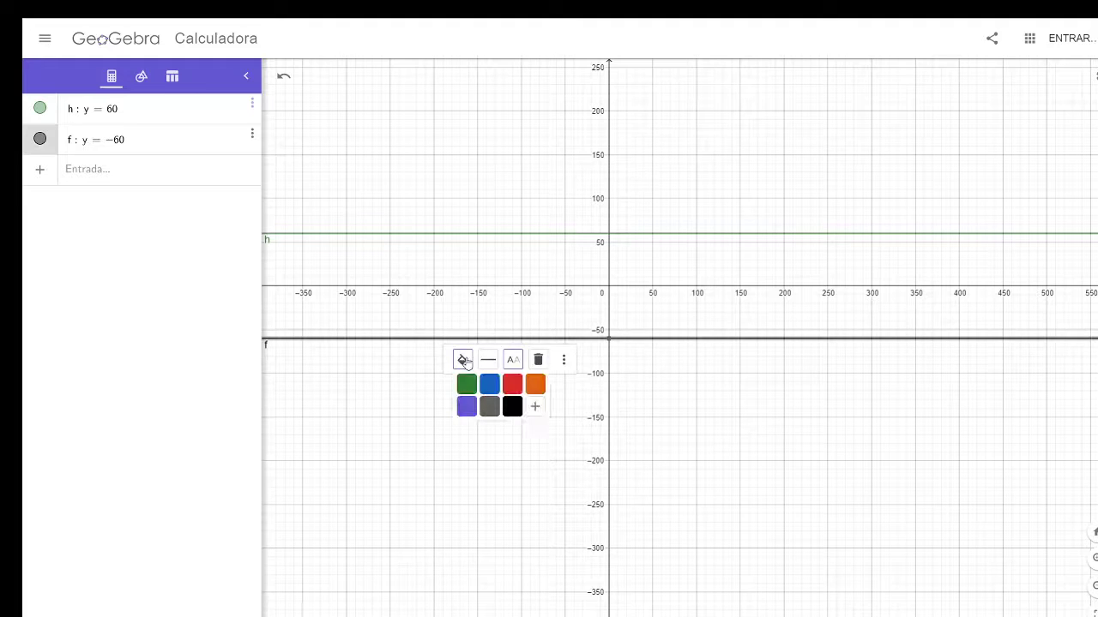
pyautogui.click(492, 383)
pyautogui.click(765, 447)
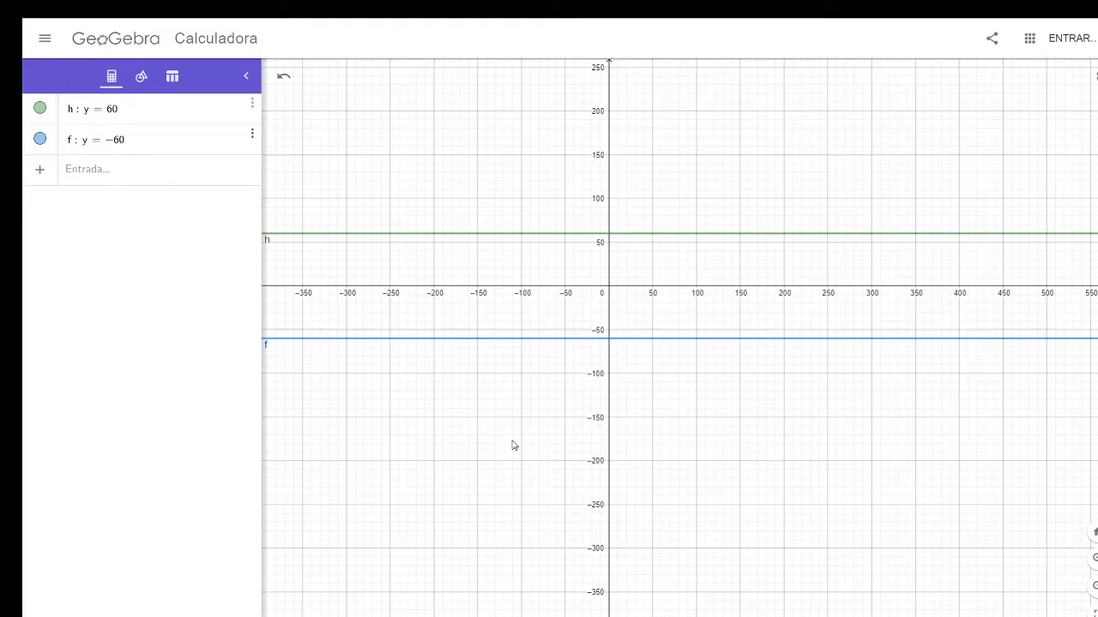
# Delete both constant functions, y = 60 and y = -60, from the algebra list.
pyautogui.scroll(3, 512, 443)
pyautogui.moveTo(518, 383); pyautogui.dragTo(480, 468)
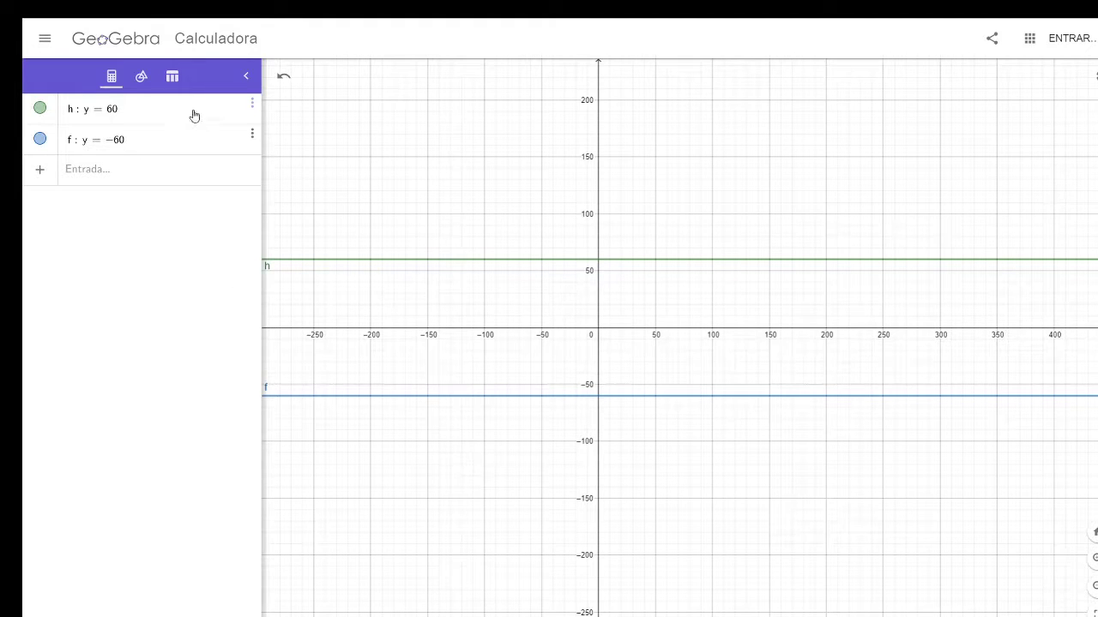
pyautogui.click(253, 105)
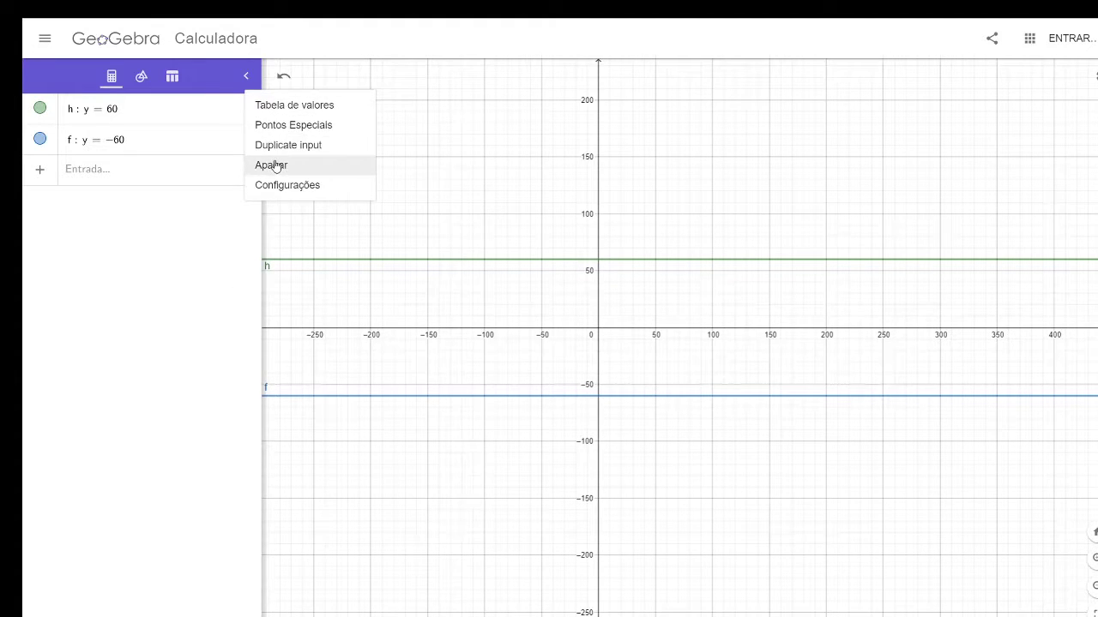
pyautogui.click(279, 163)
pyautogui.click(252, 104)
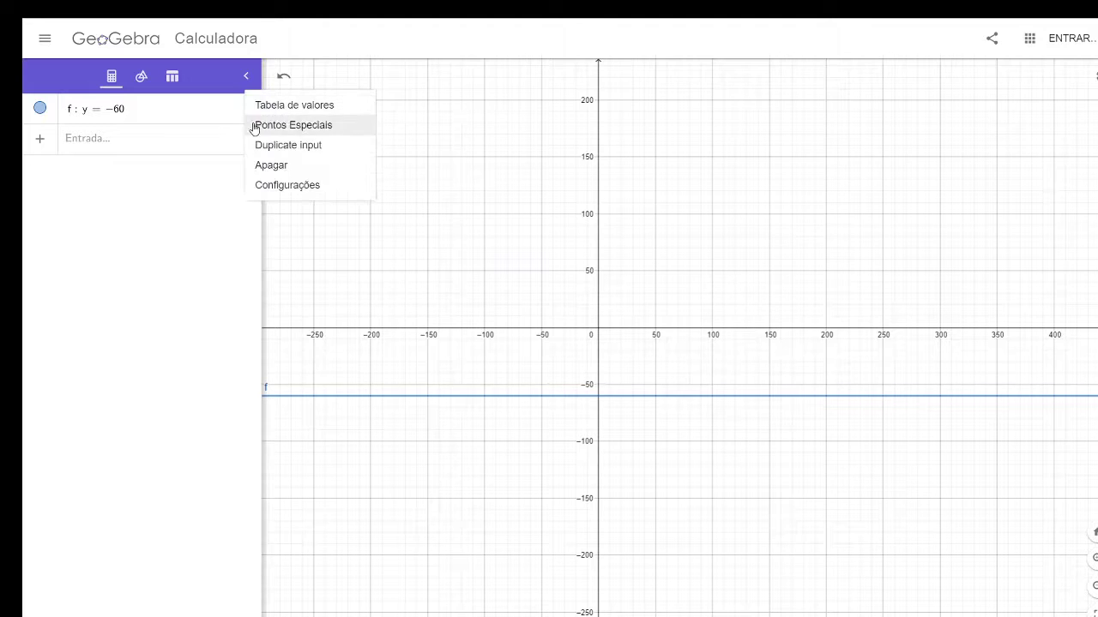
pyautogui.click(277, 164)
# Plot an increasing linear function by entering the equation y = 2x + 10.
pyautogui.click(84, 109)
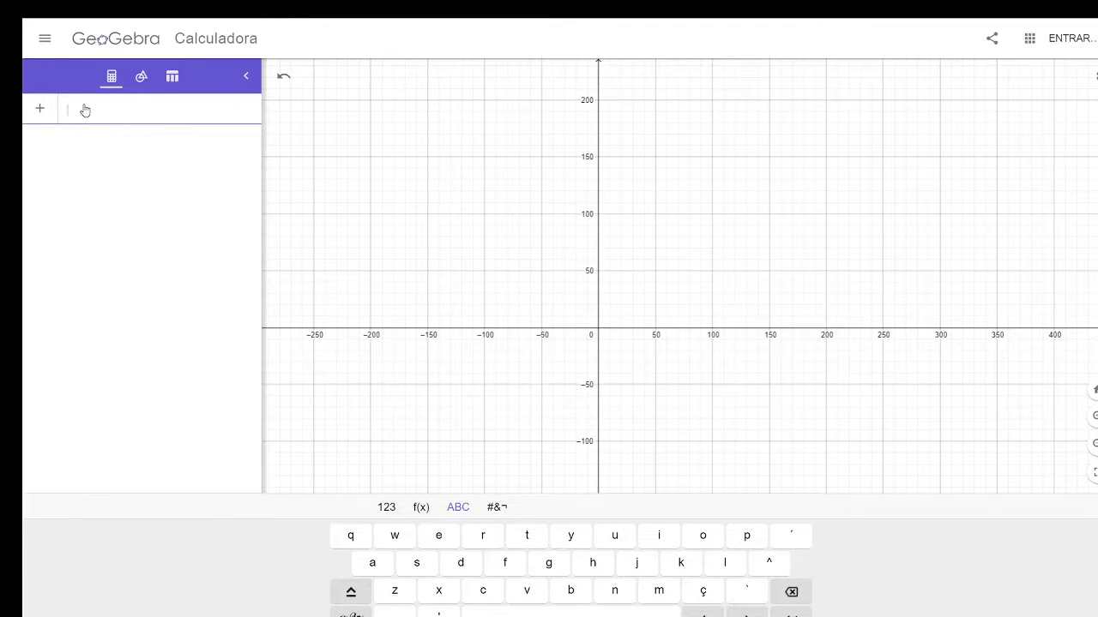
pyautogui.write('y =')
pyautogui.write('2x ')
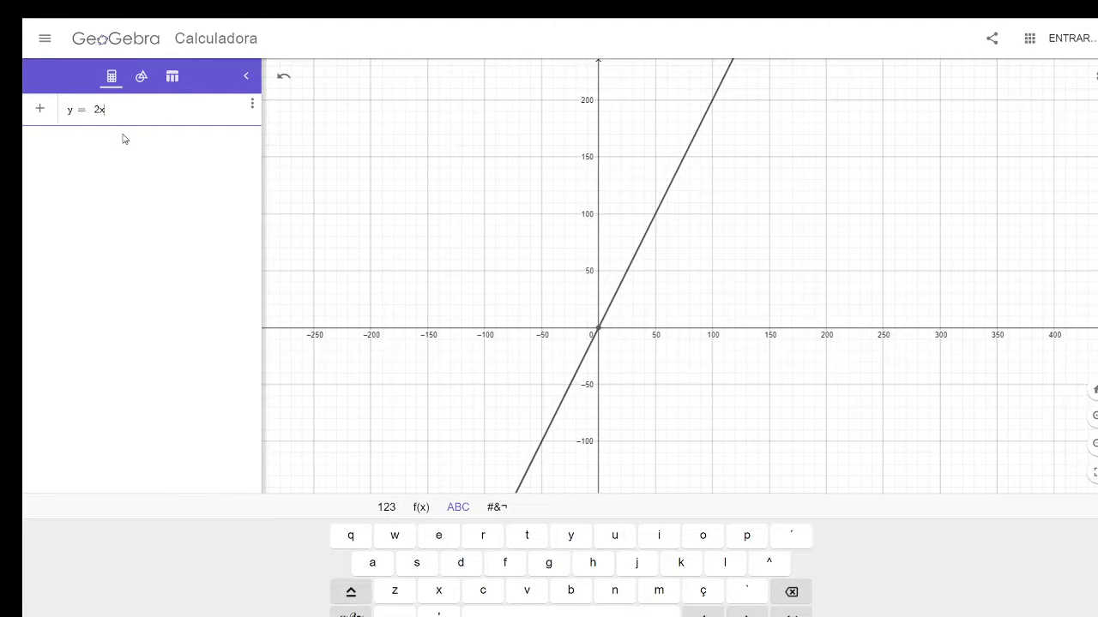
pyautogui.write('+ 10')
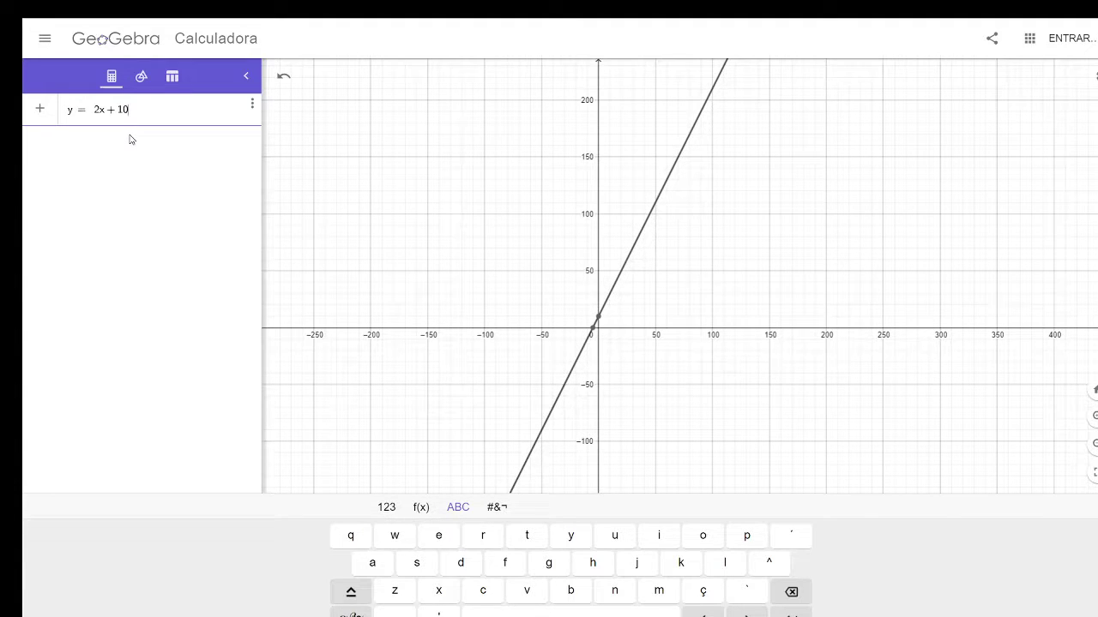
pyautogui.press('Return')
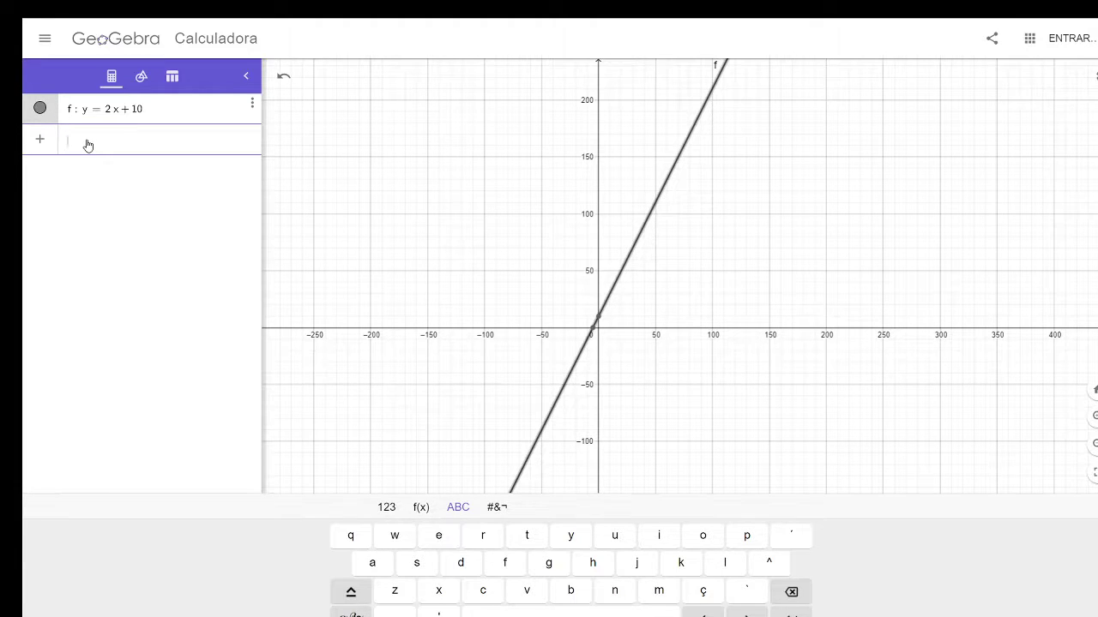
# Plot a decreasing linear function by entering the equation y = -2x + 10.
pyautogui.write('y')
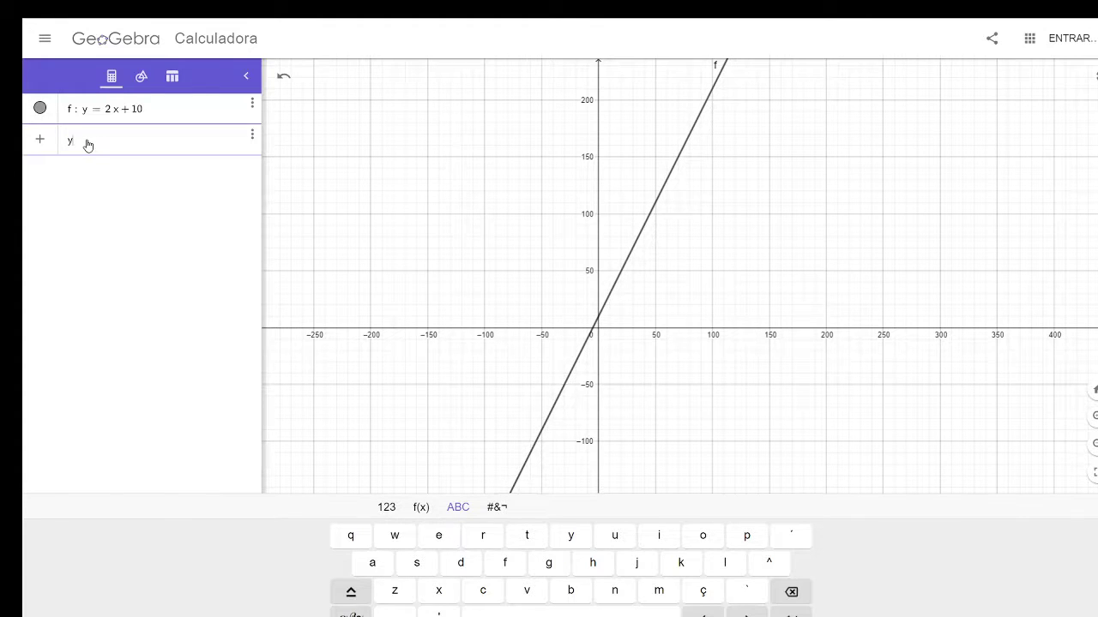
pyautogui.write('=')
pyautogui.write('-2')
pyautogui.write('x')
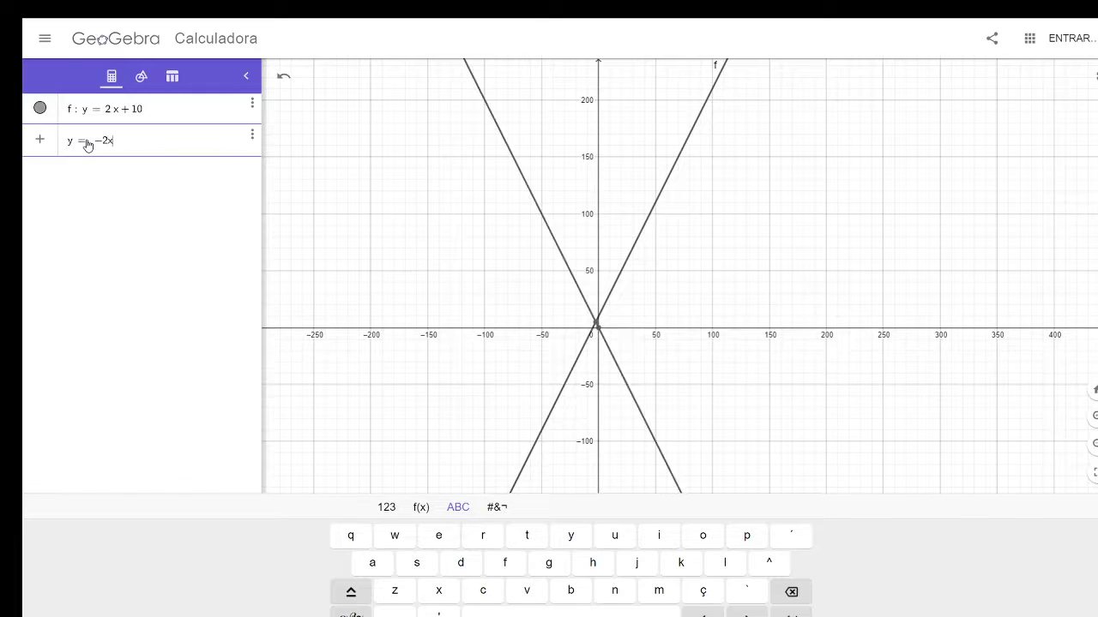
pyautogui.write('+10')
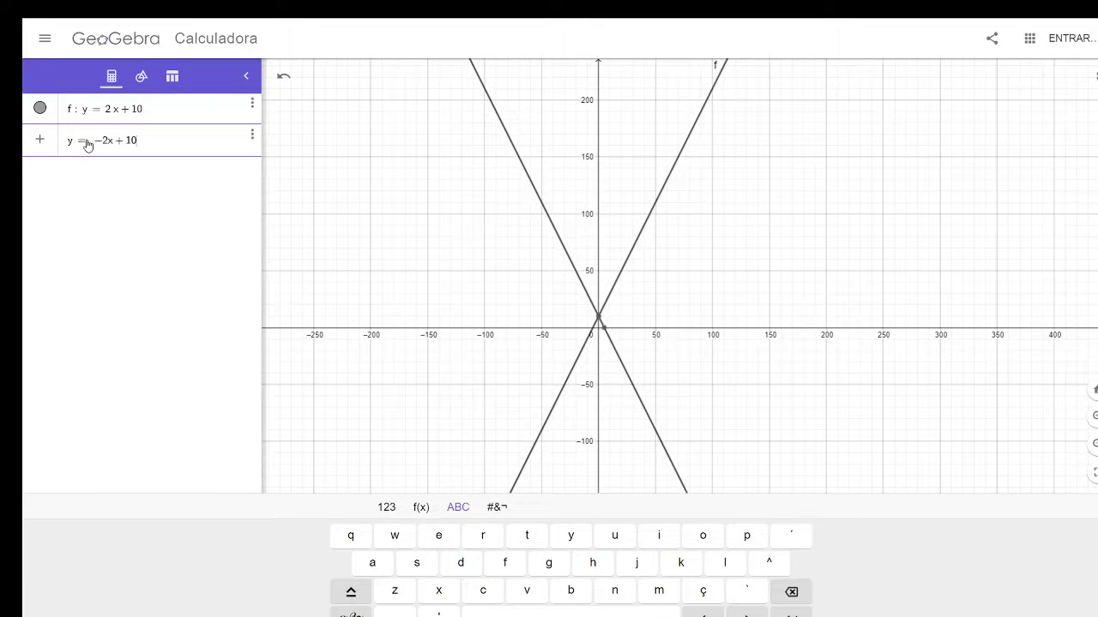
pyautogui.press('Return')
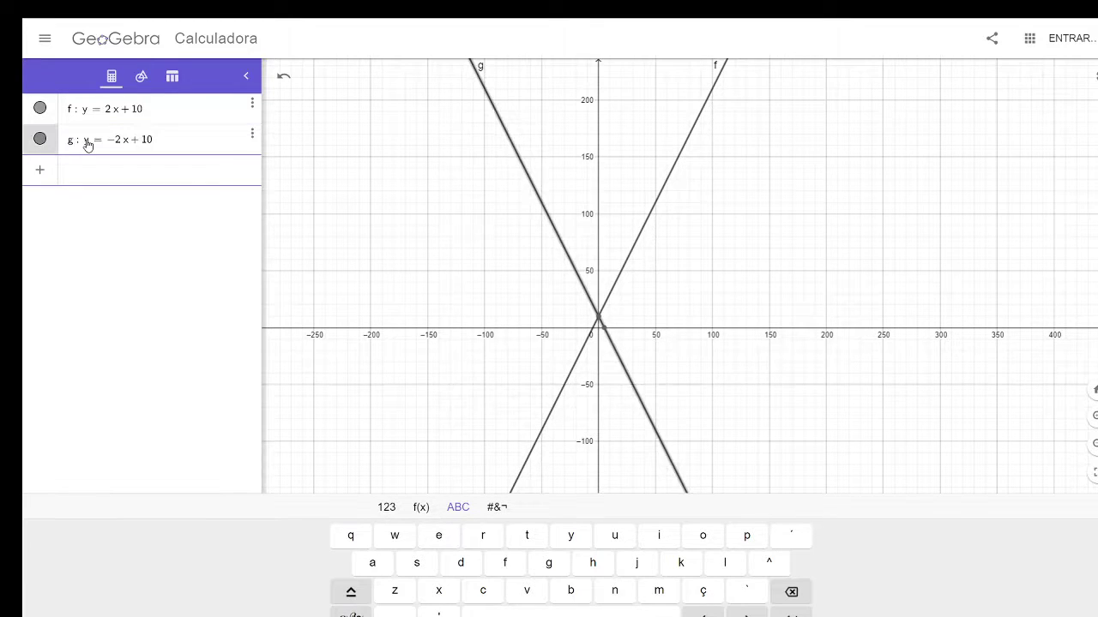
# Colour the line y = 2x + 10 blue and the line y = -2x + 10 red, leaving neither selected.
pyautogui.click(643, 235)
pyautogui.click(667, 251)
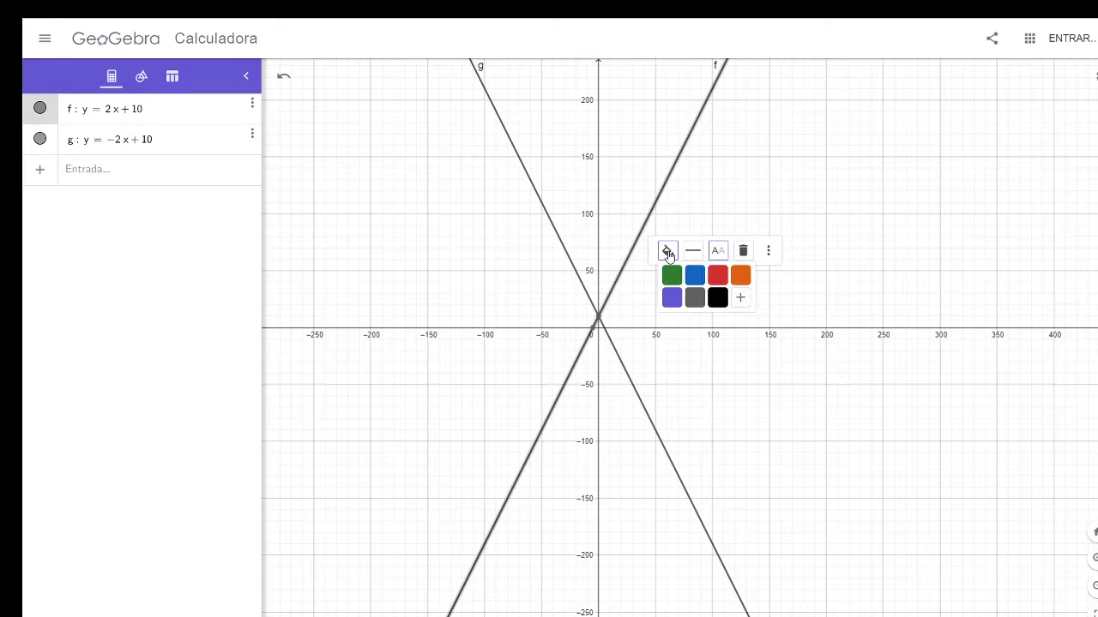
pyautogui.click(693, 274)
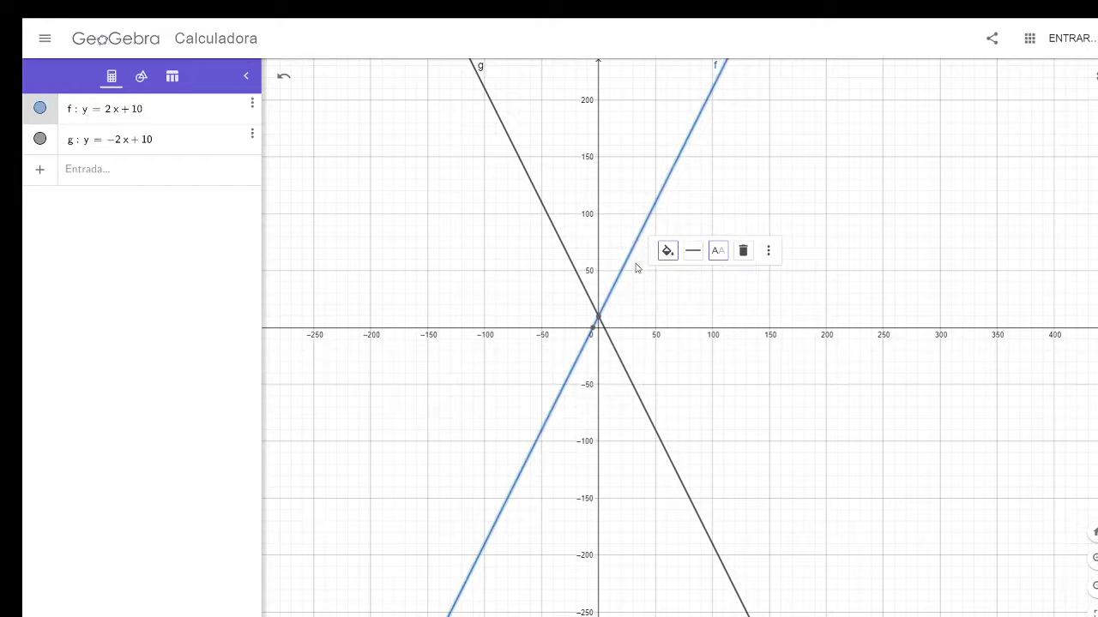
pyautogui.click(570, 259)
pyautogui.click(592, 275)
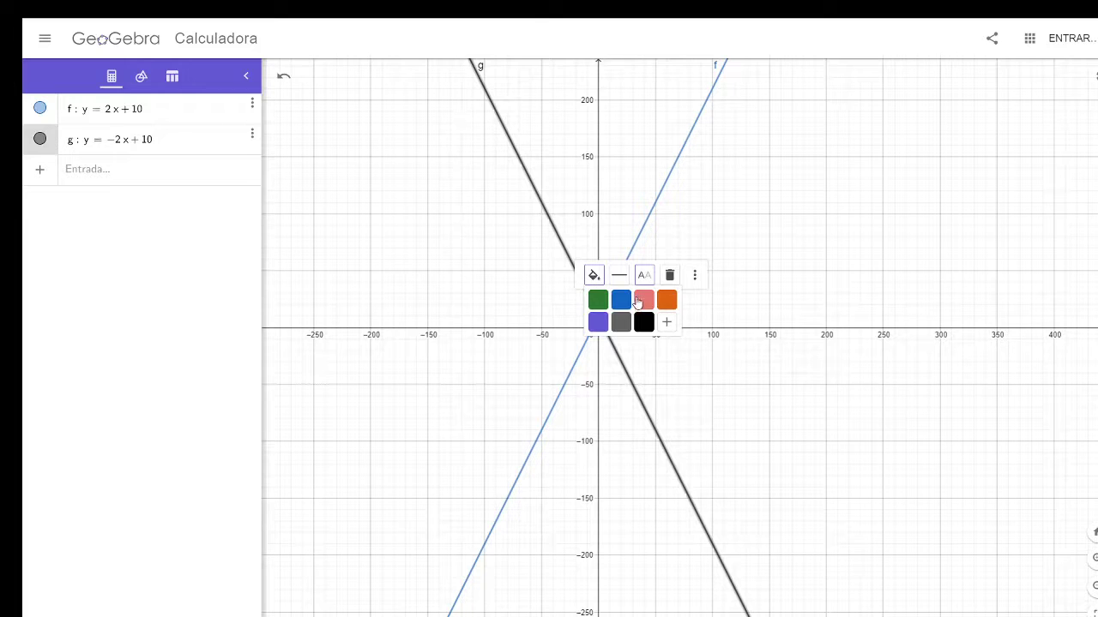
pyautogui.click(639, 301)
pyautogui.click(725, 324)
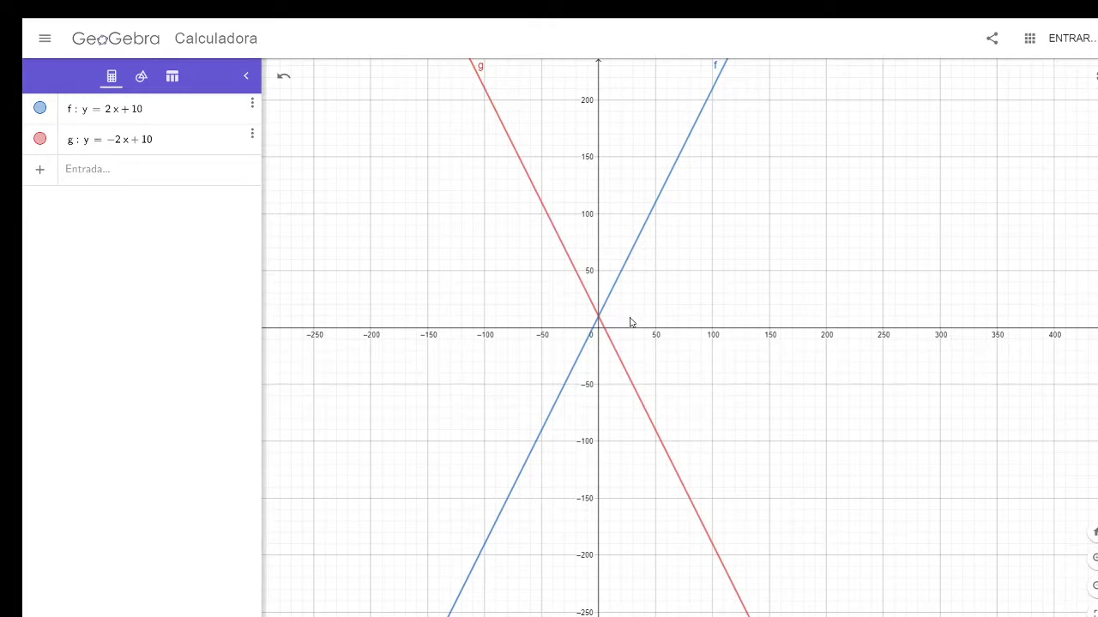
# Examine up close where the two lines cross each other and where each one meets the x- and y-axes.
pyautogui.scroll(2, 629, 325)
pyautogui.scroll(5, 629, 325)
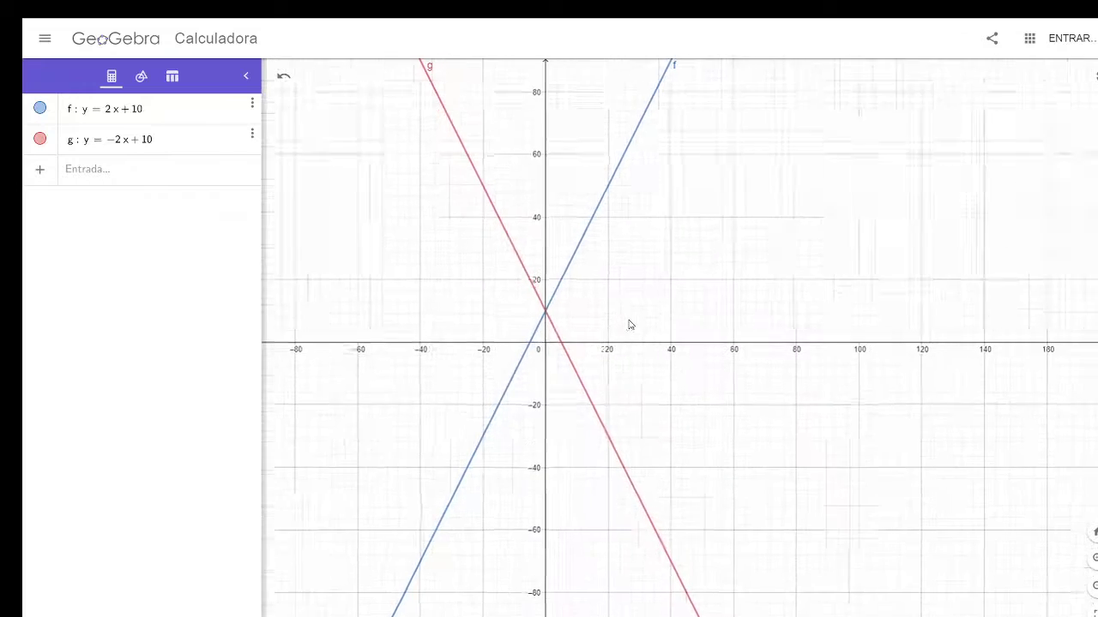
pyautogui.scroll(1, 629, 325)
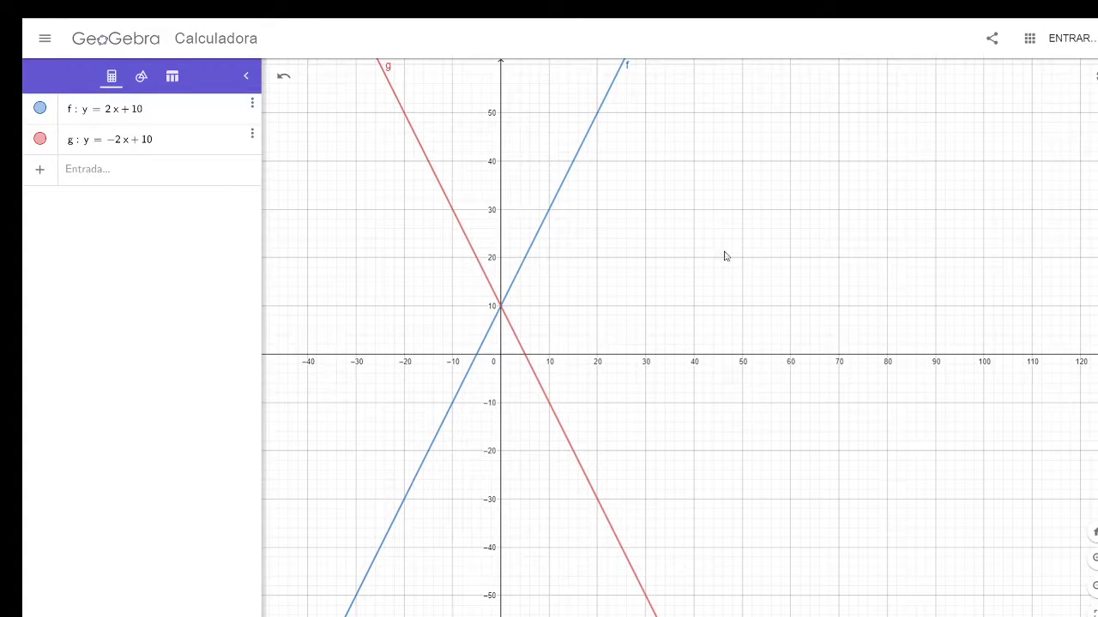
pyautogui.scroll(-1, 637, 352)
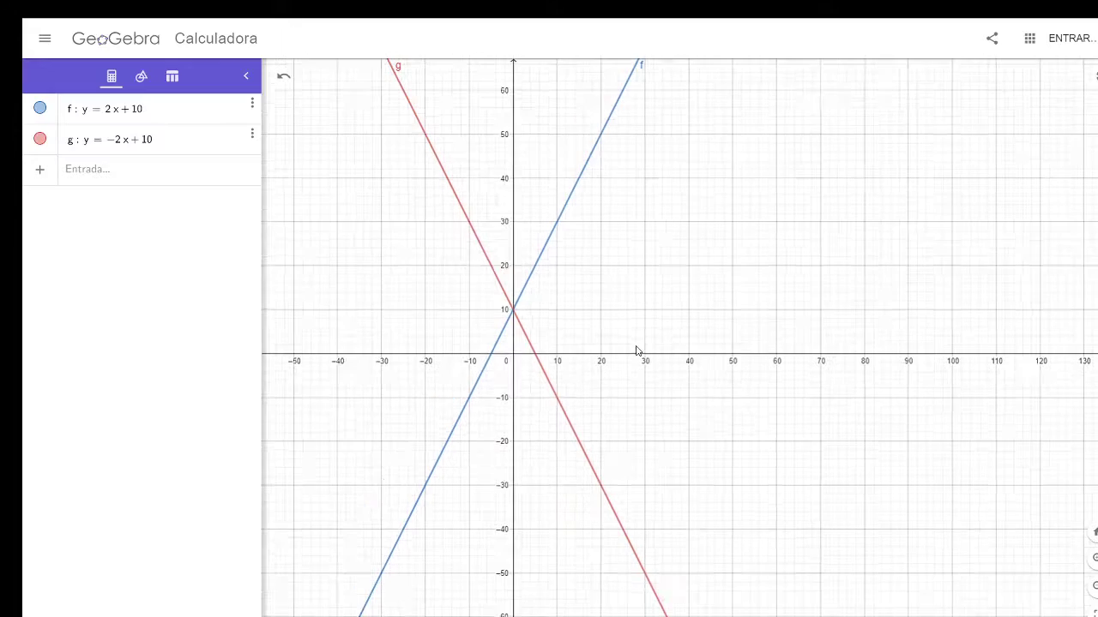
pyautogui.scroll(5, 637, 351)
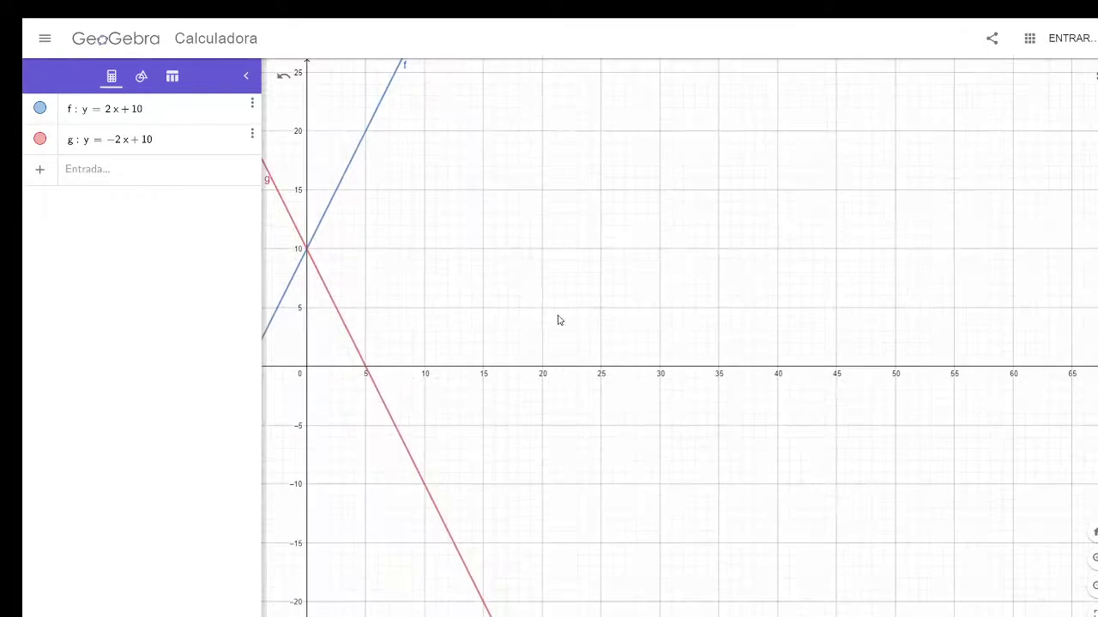
pyautogui.moveTo(446, 289); pyautogui.dragTo(723, 297)
pyautogui.scroll(5, 649, 351)
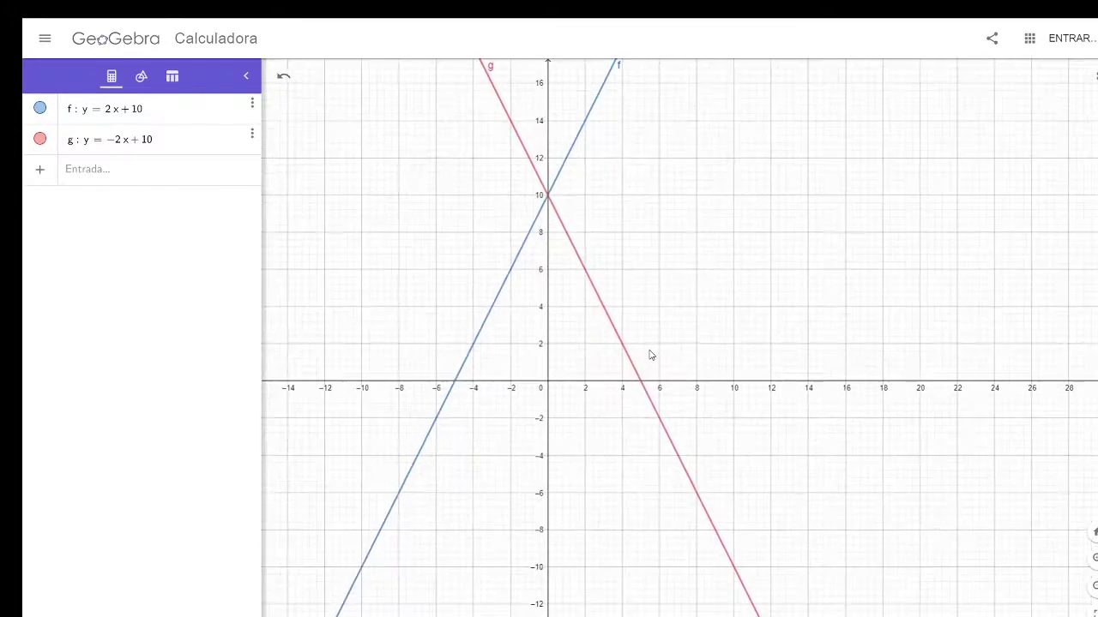
pyautogui.scroll(2, 649, 355)
pyautogui.scroll(-1, 650, 355)
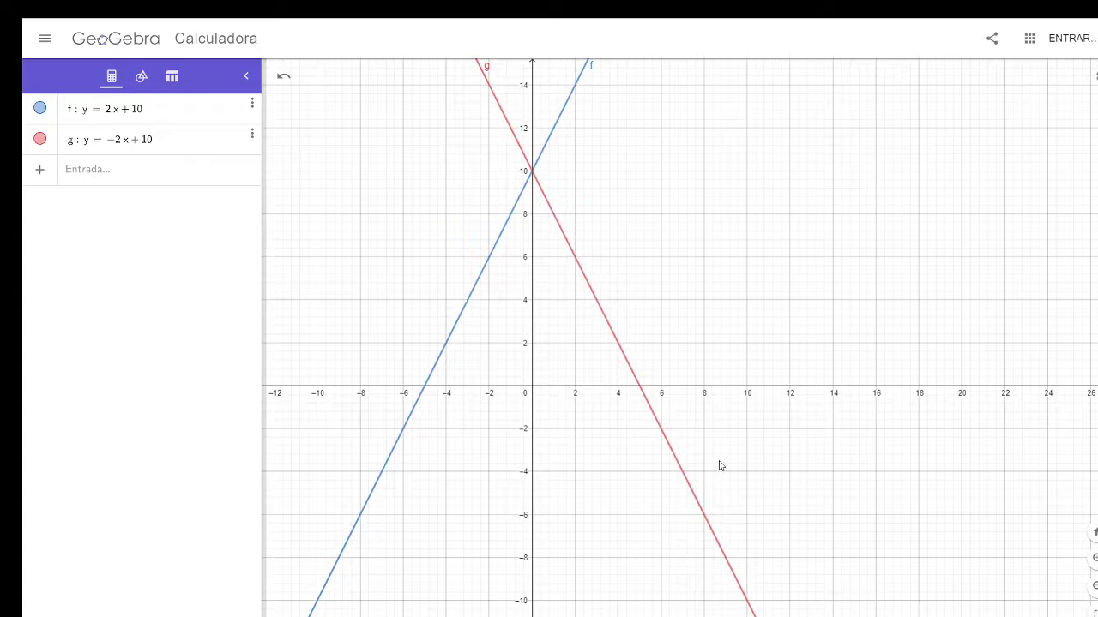
# Show the equation as the value in the graph label of the red line y = -2x + 10.
pyautogui.rightClick(598, 303)
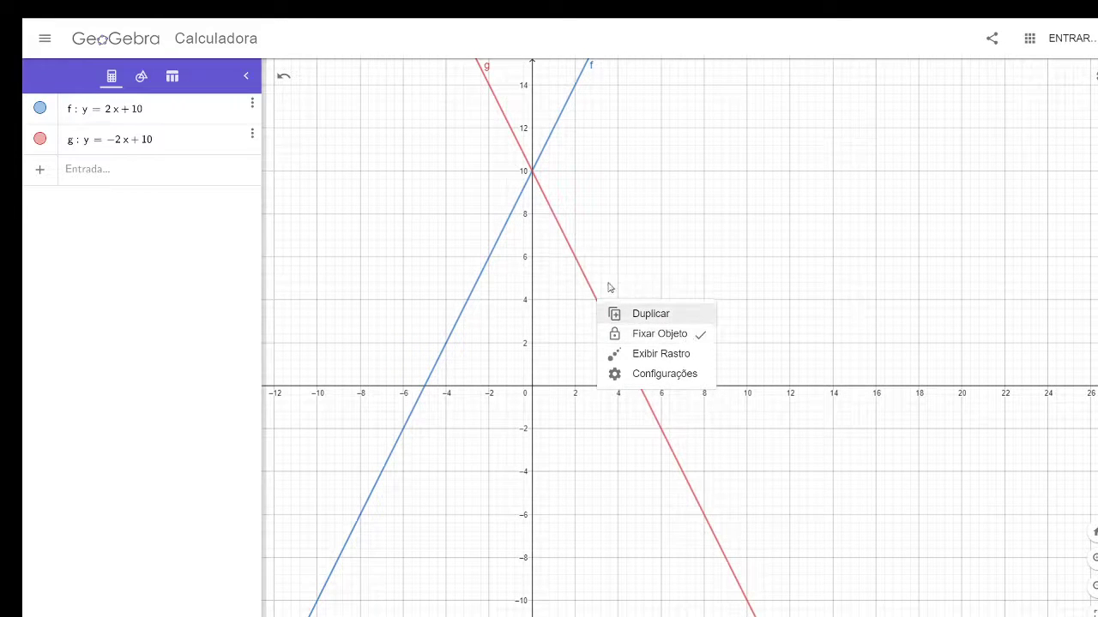
pyautogui.click(661, 356)
pyautogui.scroll(12, 635, 321)
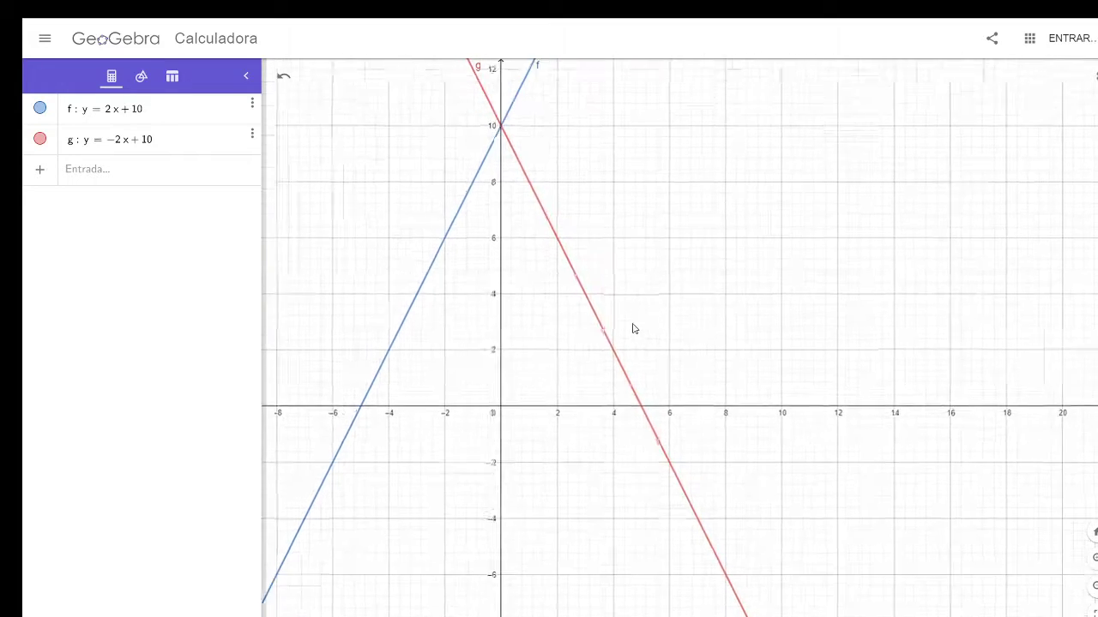
pyautogui.scroll(2, 634, 330)
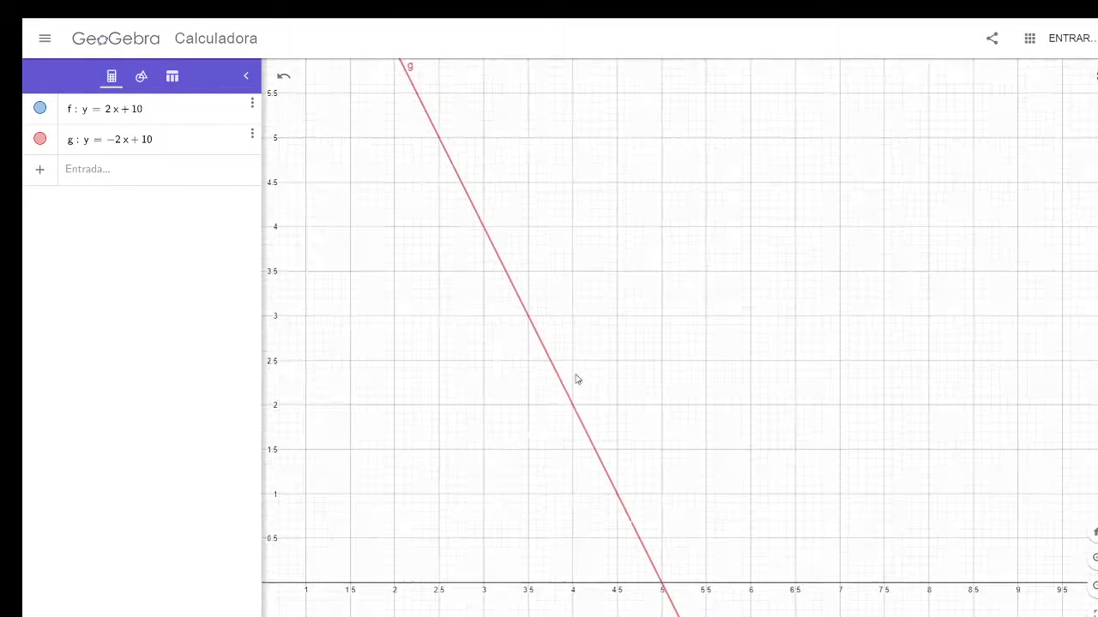
pyautogui.click(567, 392)
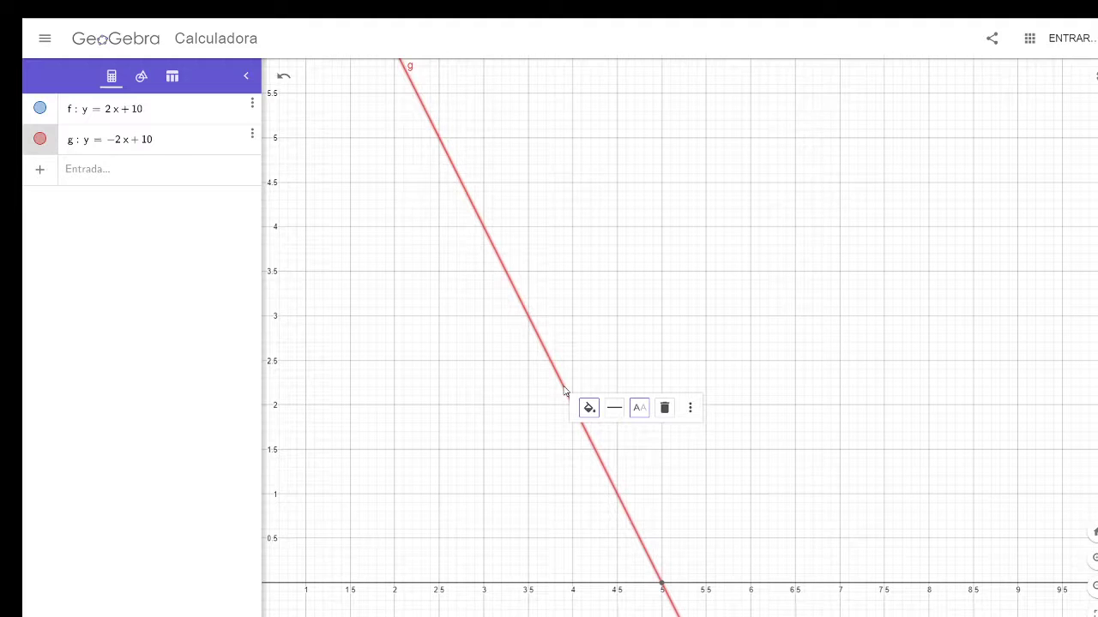
pyautogui.click(649, 413)
pyautogui.click(670, 479)
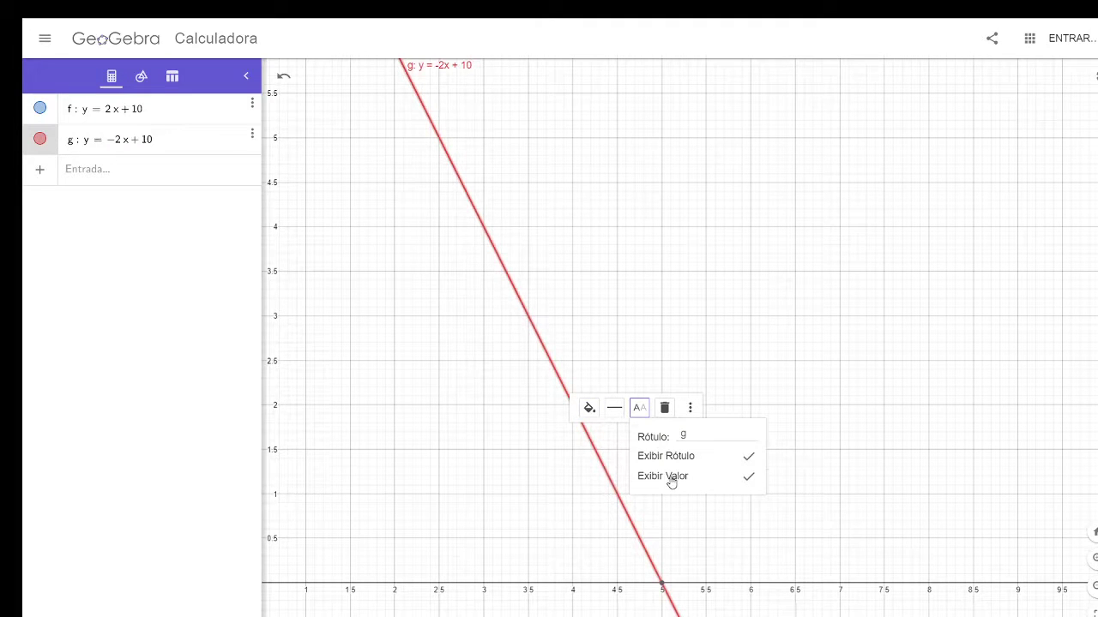
# Show the equation as the value in the graph label of the blue line y = 2x + 10 and deselect it.
pyautogui.scroll(-5, 534, 403)
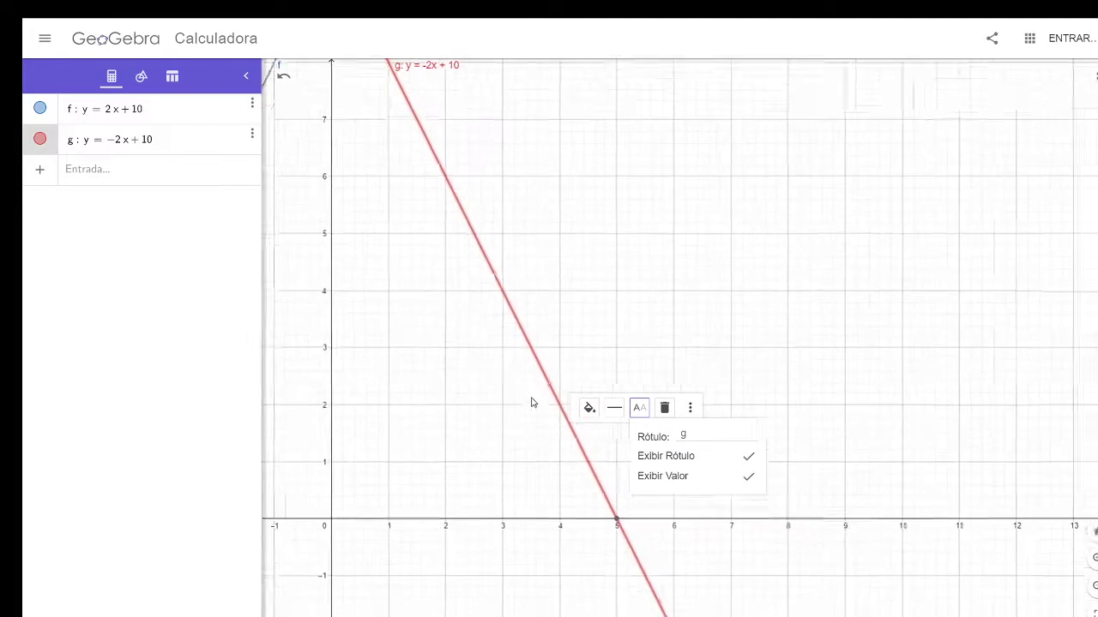
pyautogui.scroll(-5, 524, 387)
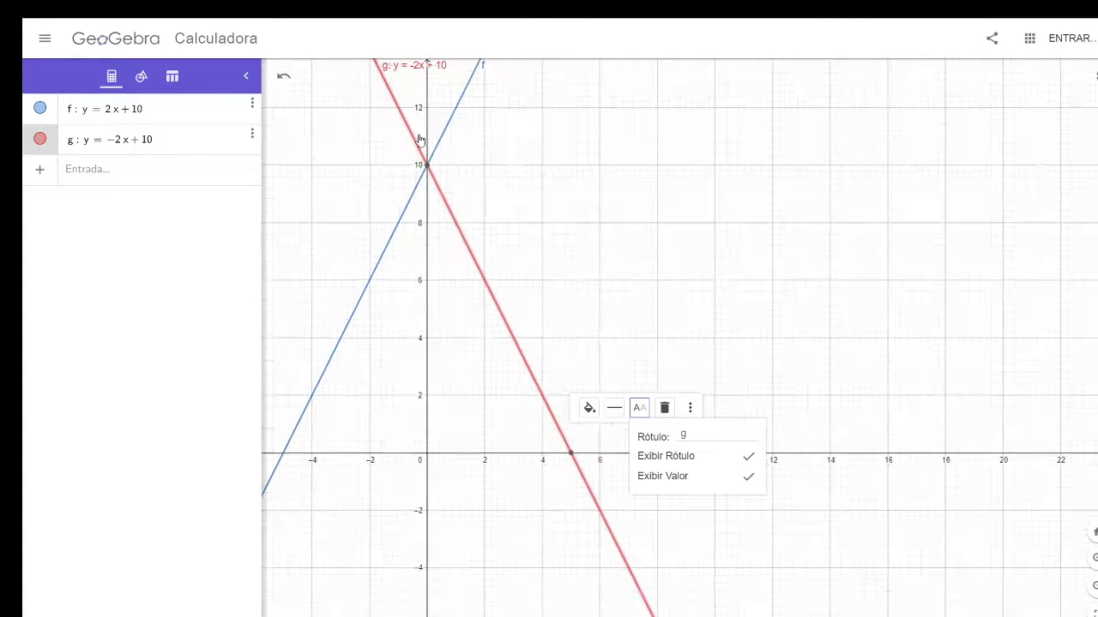
pyautogui.scroll(-1, 475, 359)
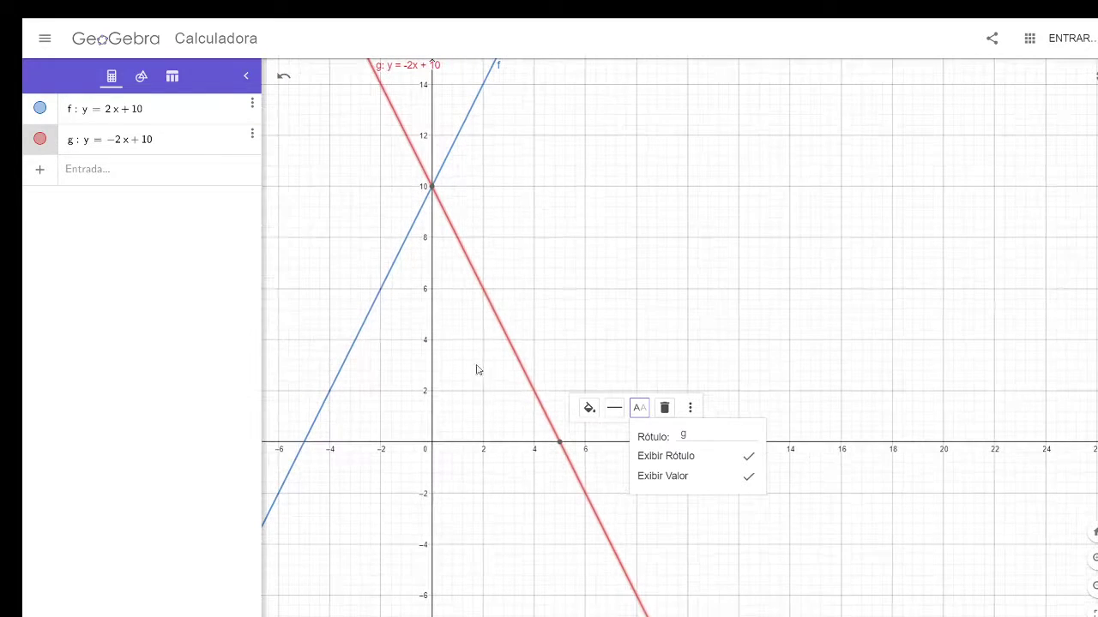
pyautogui.click(361, 333)
pyautogui.rightClick(361, 334)
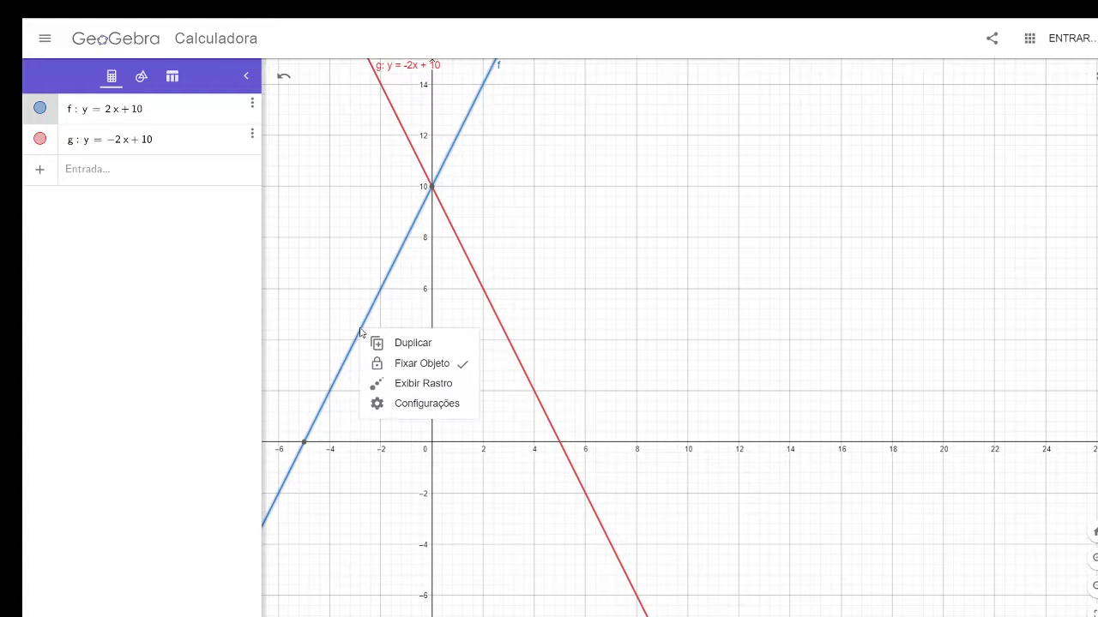
pyautogui.click(367, 326)
pyautogui.click(441, 344)
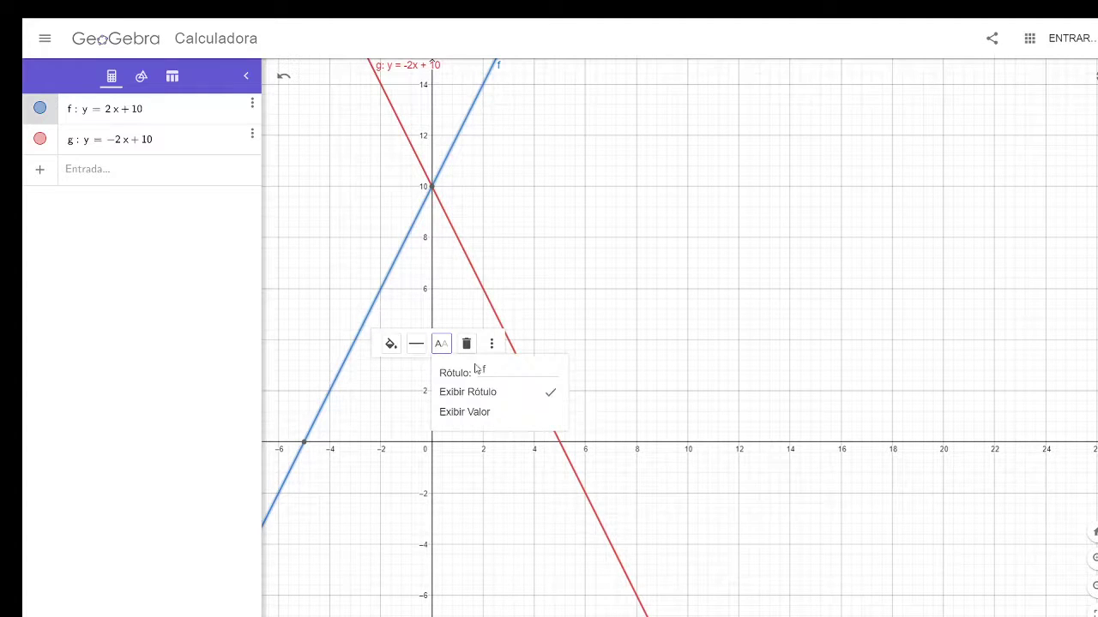
pyautogui.click(478, 417)
pyautogui.click(478, 415)
pyautogui.click(478, 414)
pyautogui.click(694, 268)
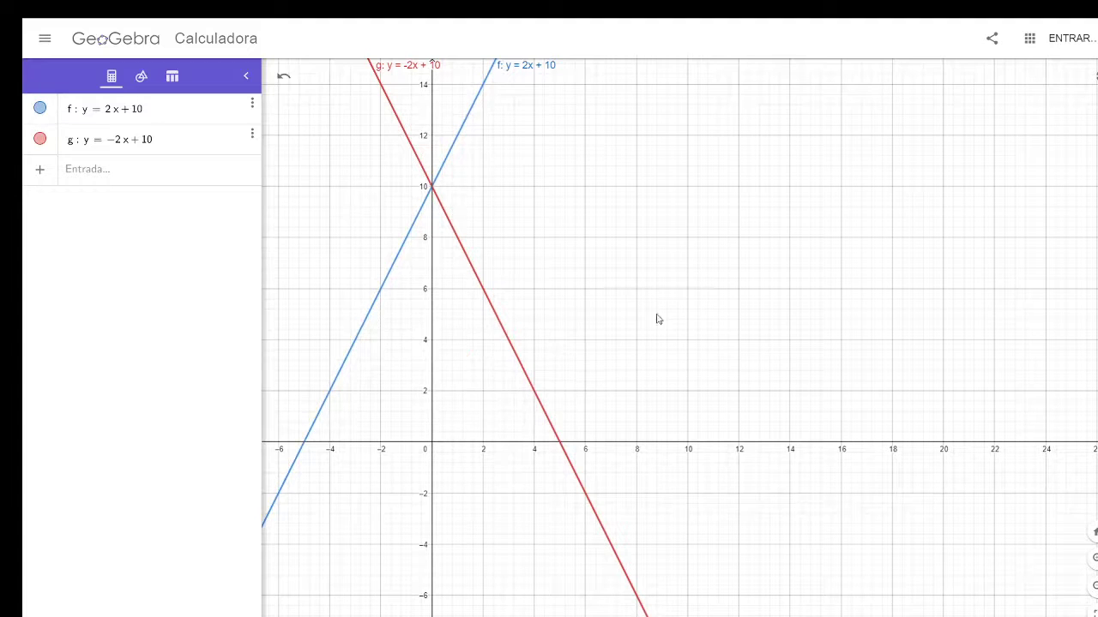
pyautogui.scroll(-6, 601, 337)
pyautogui.scroll(-3, 601, 337)
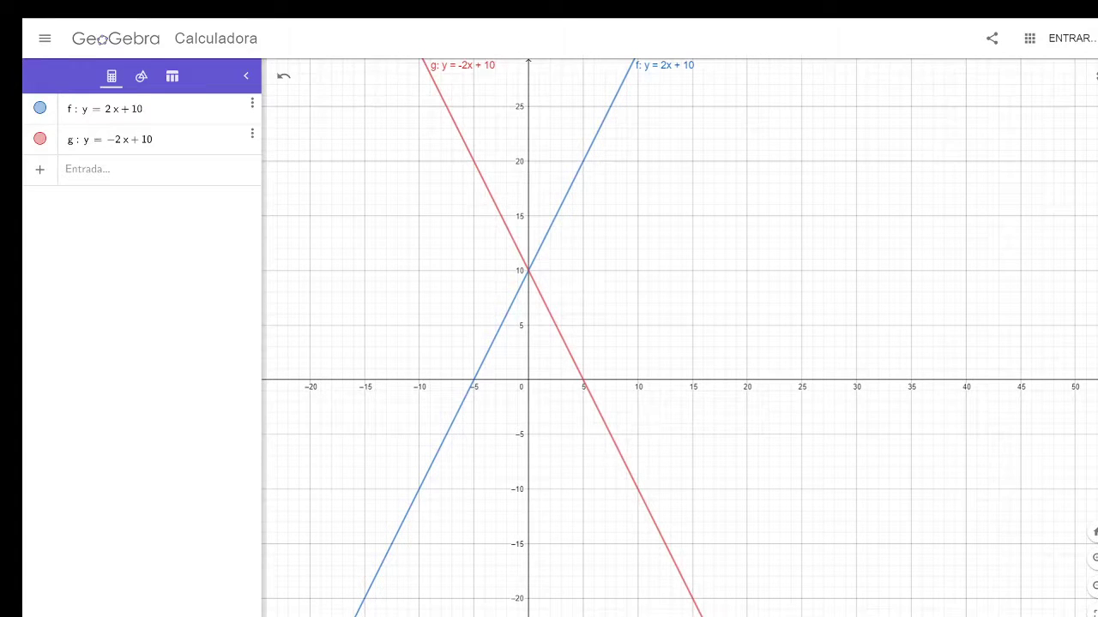
# Switch to the PDF textbook and read Activity 1 on page 95, selecting the words for the train, motorcycle and automobile in turn.
pyautogui.hotkey('ctrl', 'Tab')
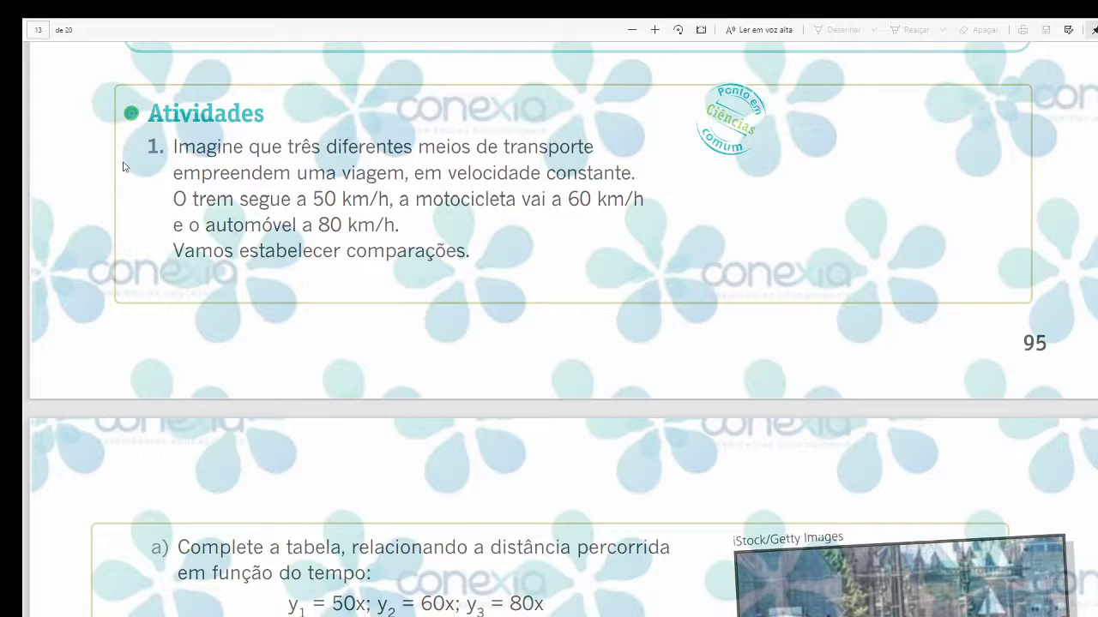
pyautogui.scroll(5, 319, 327)
pyautogui.scroll(-2, 301, 372)
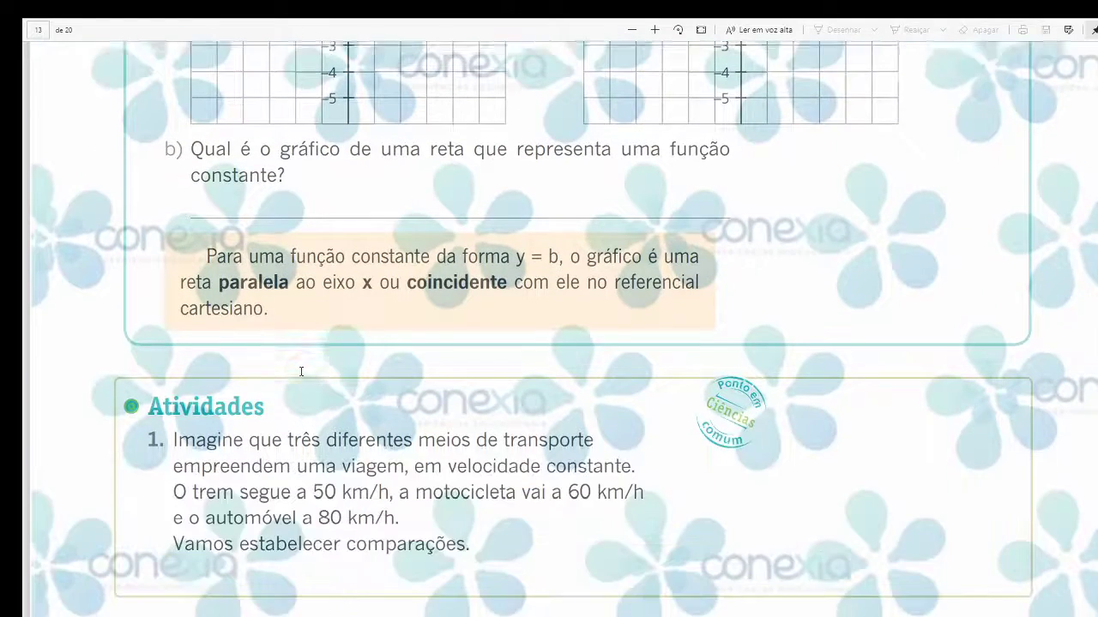
pyautogui.scroll(-2, 301, 372)
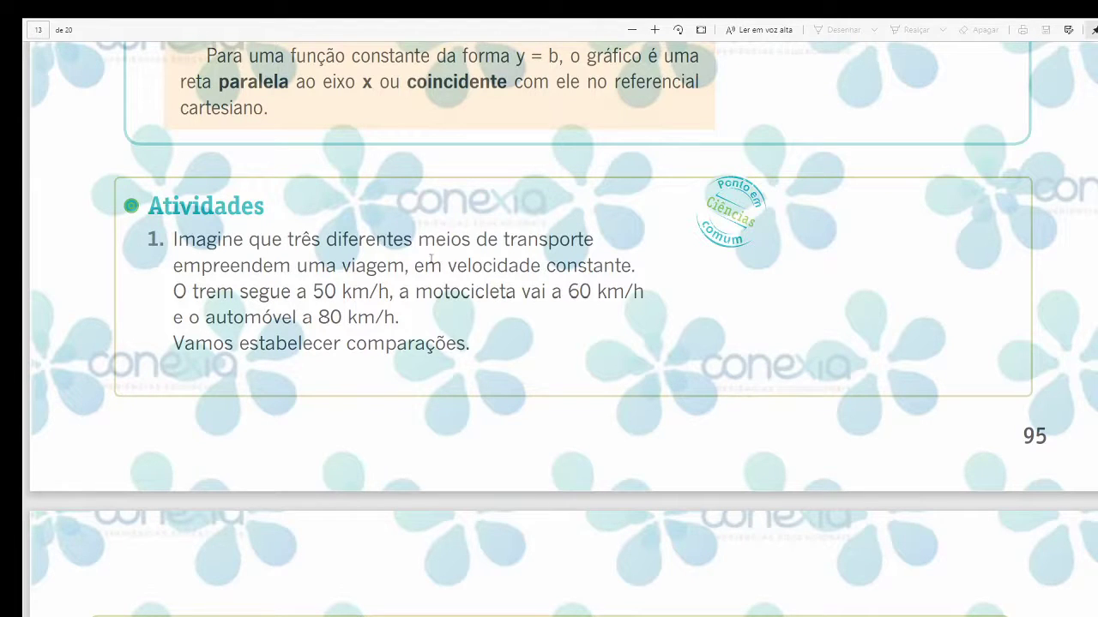
pyautogui.moveTo(174, 293); pyautogui.dragTo(242, 293)
pyautogui.moveTo(506, 297); pyautogui.dragTo(516, 296)
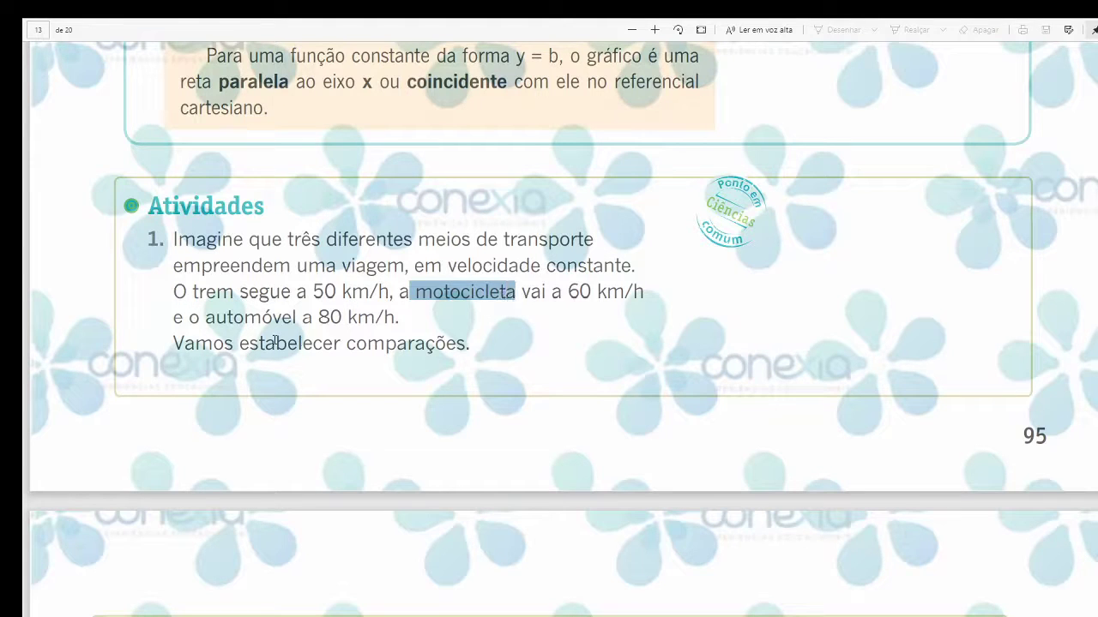
pyautogui.moveTo(201, 319); pyautogui.dragTo(302, 320)
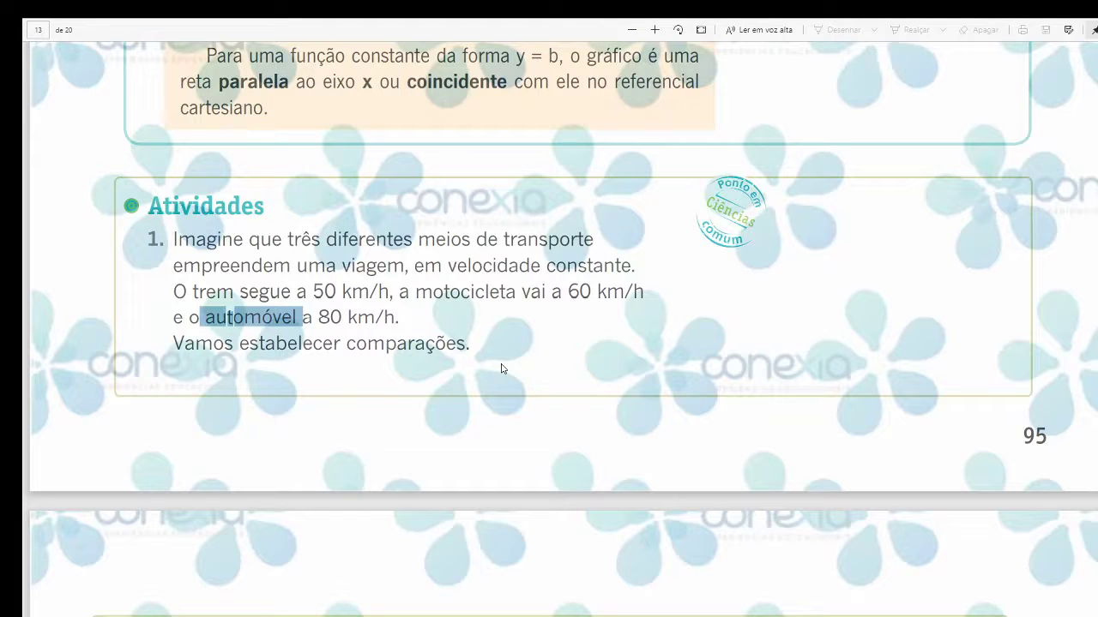
# Select the speeds 50 km/h, 60 km/h and 80 km/h in turn in the text of Activity 1.
pyautogui.moveTo(306, 297); pyautogui.dragTo(410, 296)
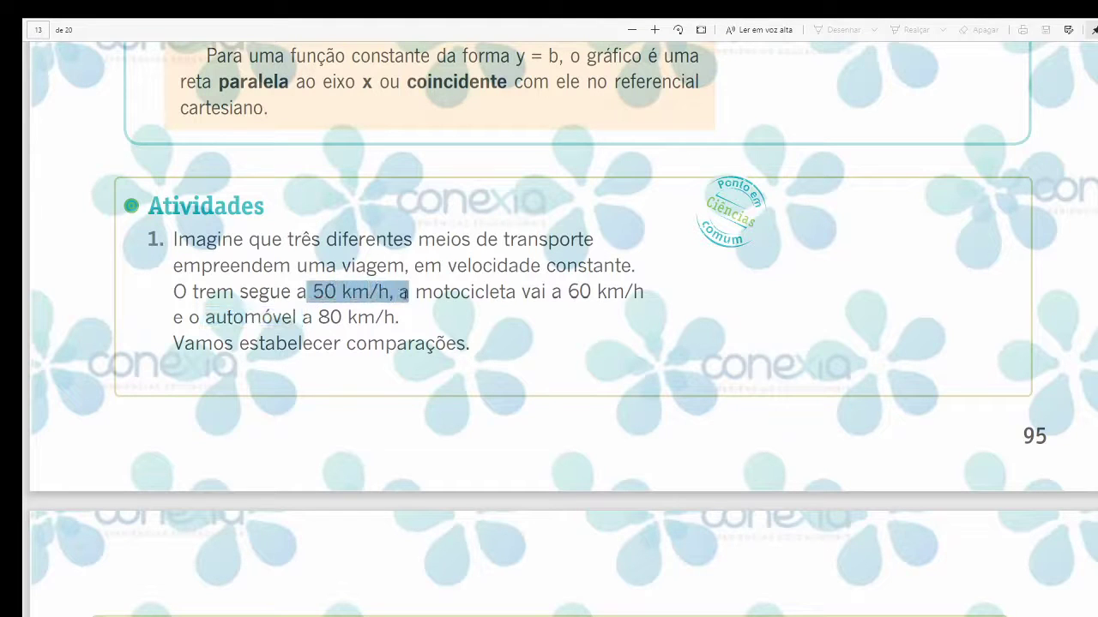
pyautogui.moveTo(565, 295); pyautogui.dragTo(652, 295)
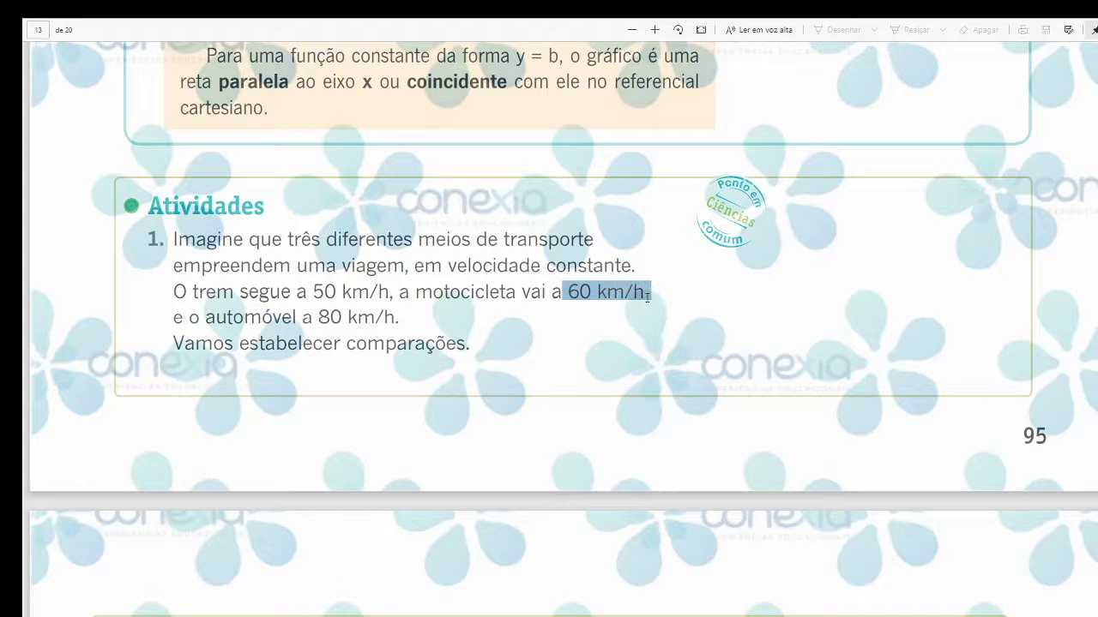
pyautogui.moveTo(314, 319); pyautogui.dragTo(396, 317)
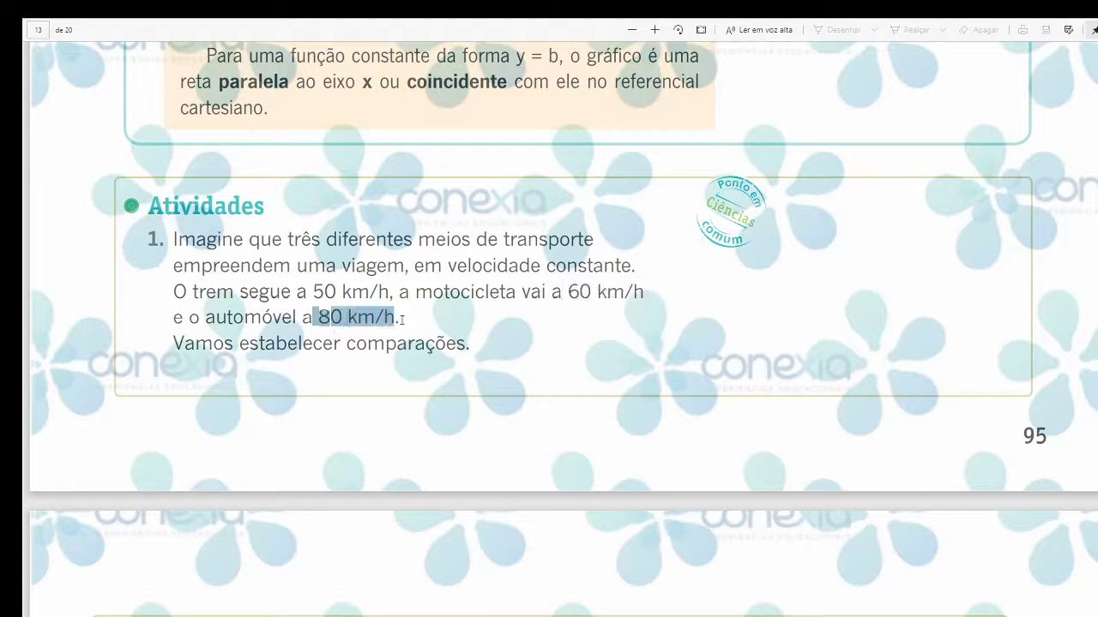
# Read item a) of Activity 1 on the following page, with its three functions and the time-distance table, at a smaller zoom.
pyautogui.scroll(-3, 377, 383)
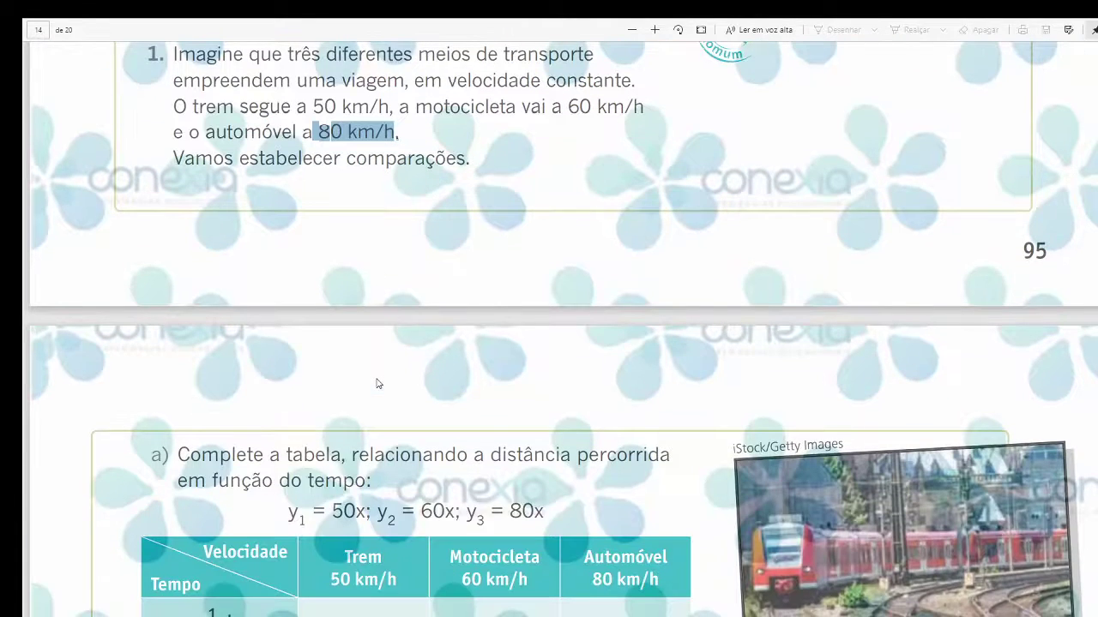
pyautogui.click(631, 30)
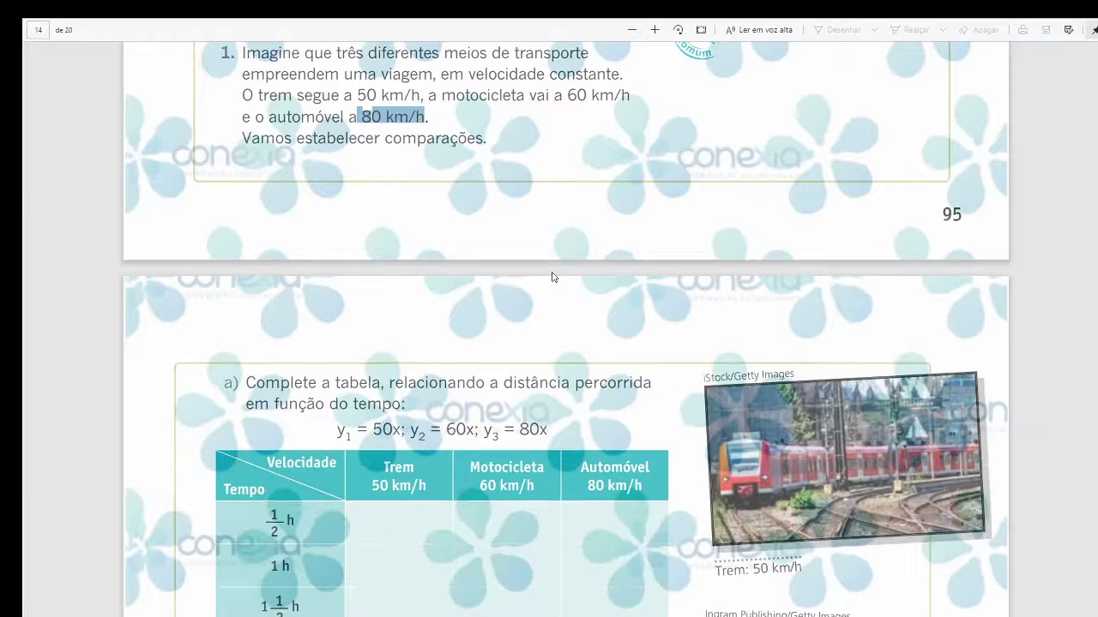
pyautogui.scroll(-2, 553, 277)
pyautogui.scroll(2, 497, 360)
pyautogui.scroll(-3, 446, 326)
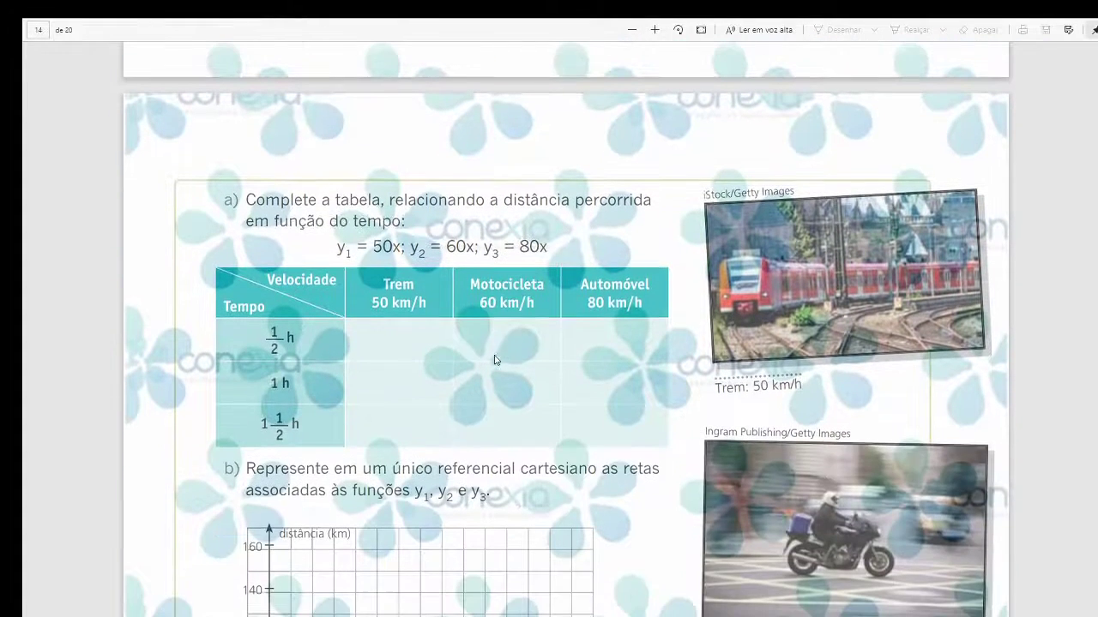